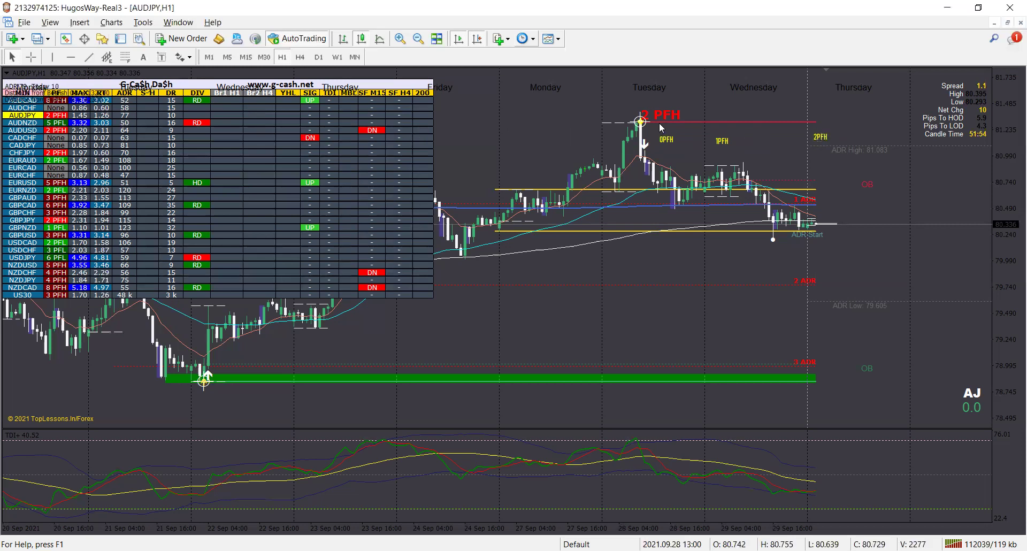
- Minimize the G-Ca$h currency dashboard and compress the AUDJPY price scale to show a wider range
mouse_move(639, 122)
left_click(6, 93)
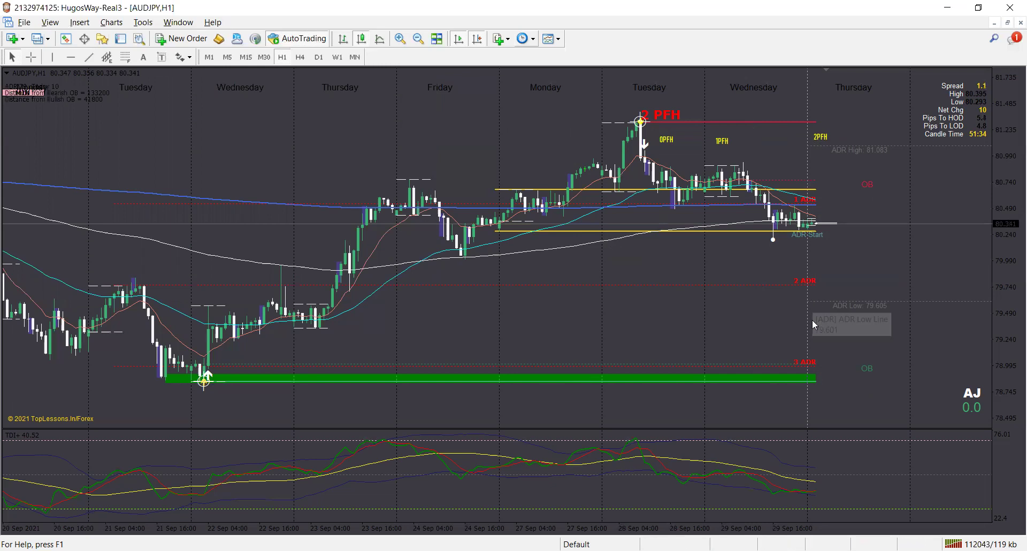
mouse_move(1004, 178)
left_mouse_down()
mouse_move(1005, 199)
mouse_move(1005, 172)
left_mouse_up()
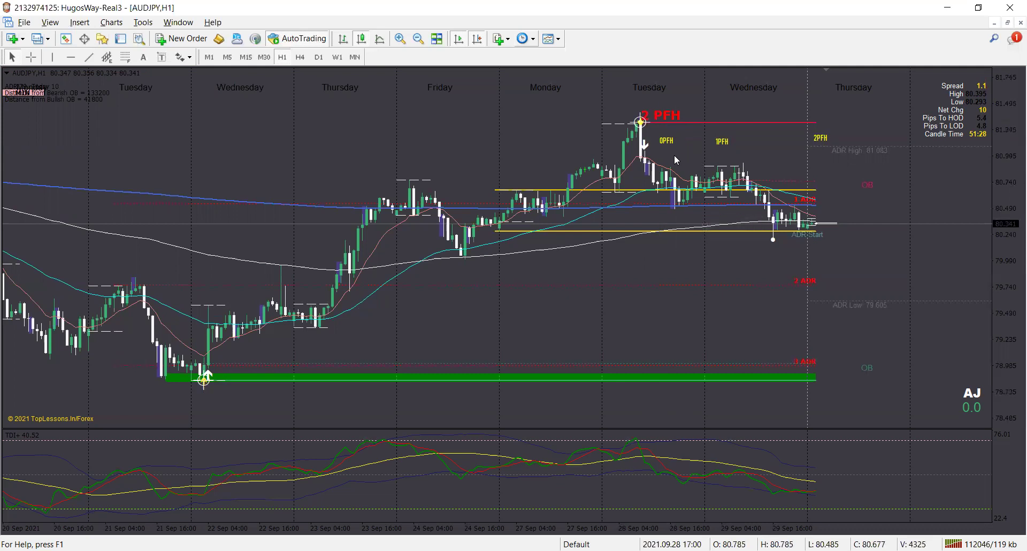
- Measure Wednesday's rising candles with the crosshair and draw a short yellow trendline along them
mouse_move(718, 125)
middle_click(686, 197)
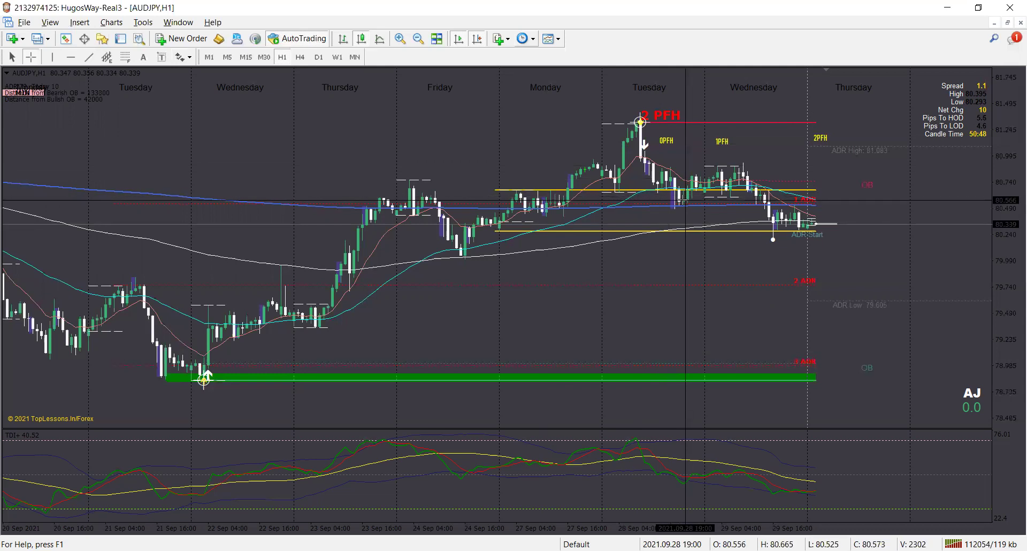
left_click_drag(682, 200, 741, 166)
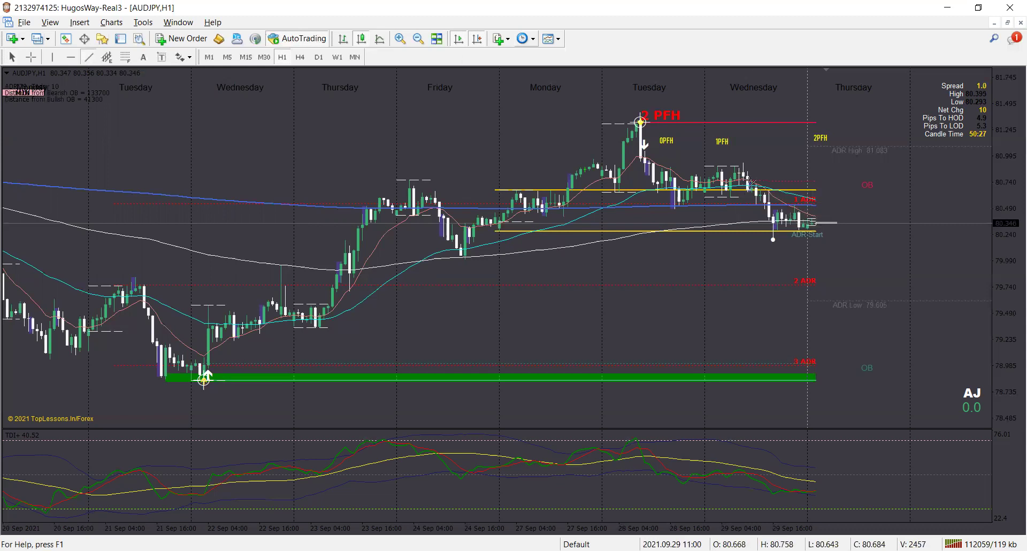
left_click_drag(739, 184, 756, 163)
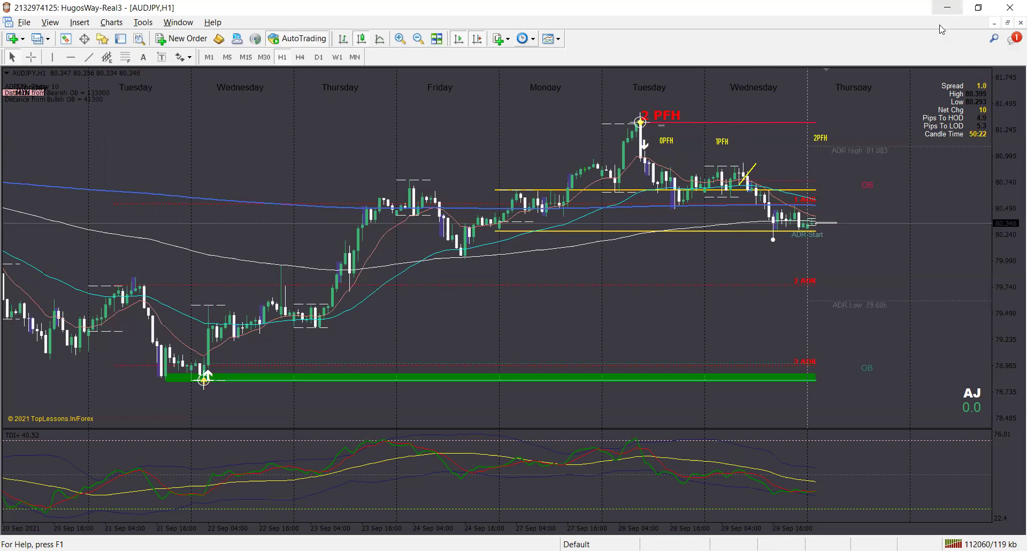
- Zoom and stretch the AUDJPY candles, enlarge the TDI pane, then shrink it to give the price chart more room
left_click(400, 38)
left_click_drag(1006, 155, 979, 176)
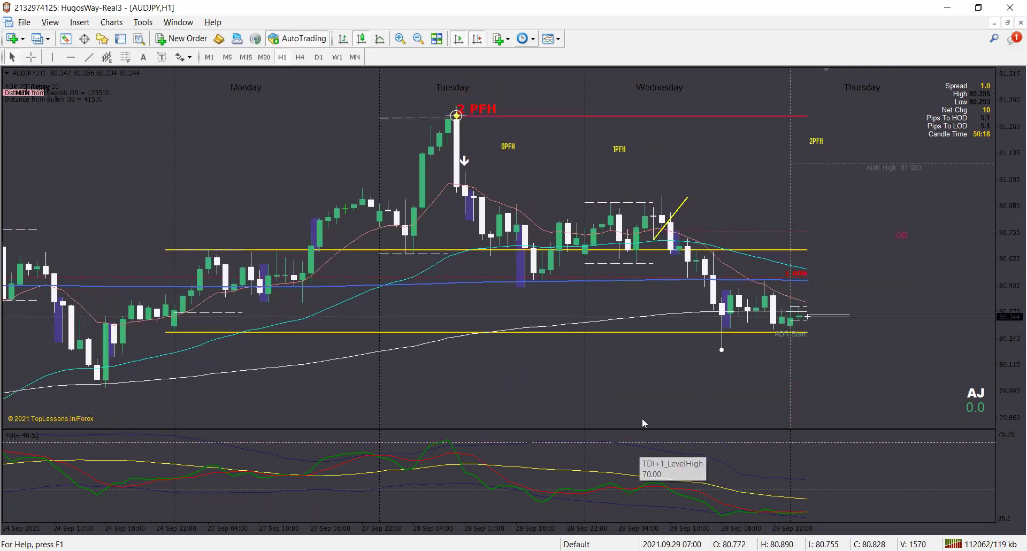
left_click_drag(642, 428, 642, 369)
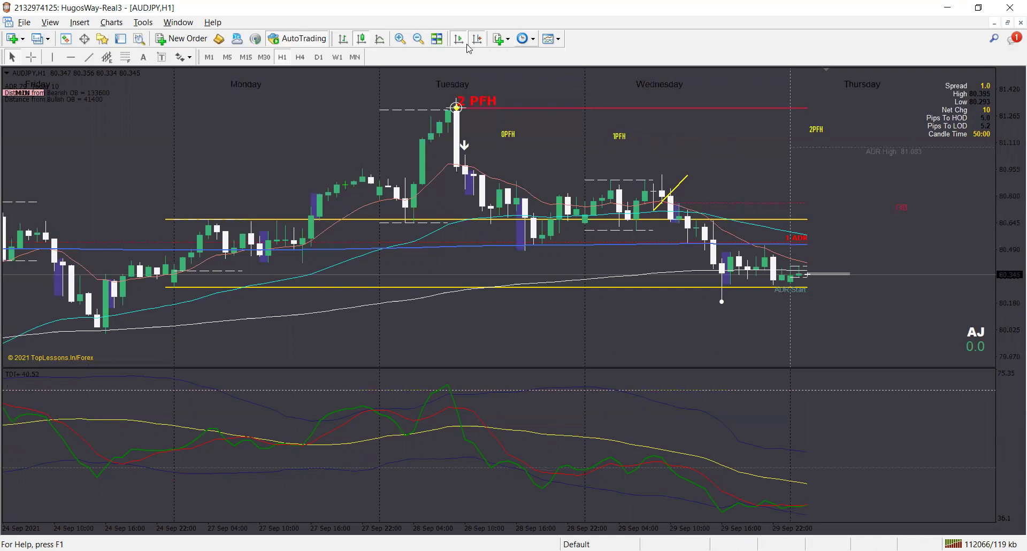
left_click(426, 40)
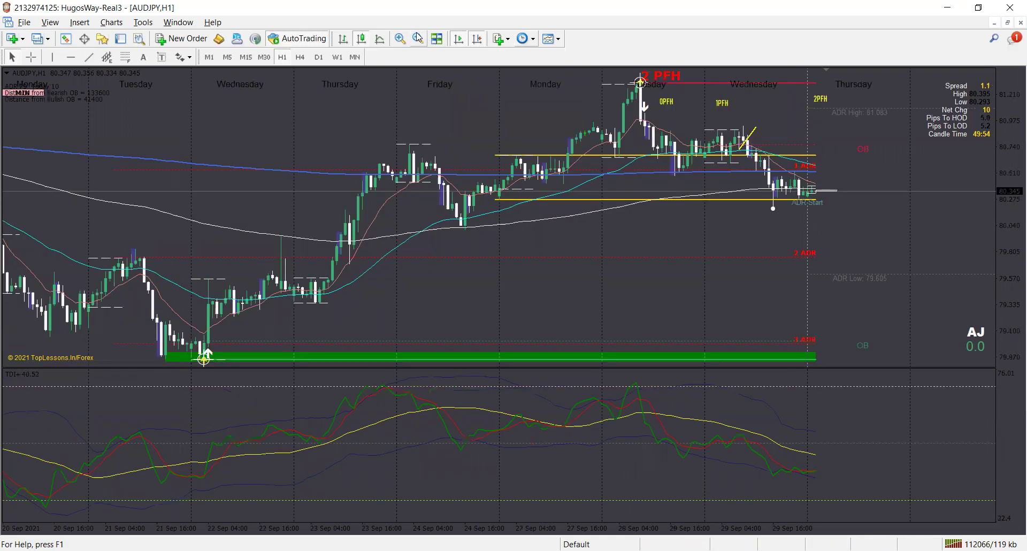
left_click_drag(643, 368, 653, 427)
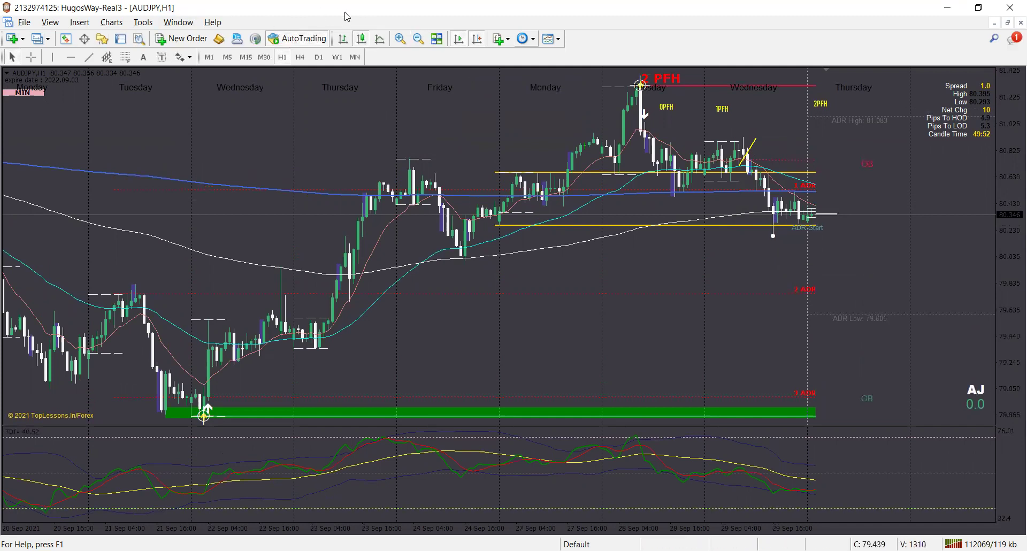
- Zoom in on the last few days and draw a second yellow trendline across late Wednesday's candles
left_click(399, 39)
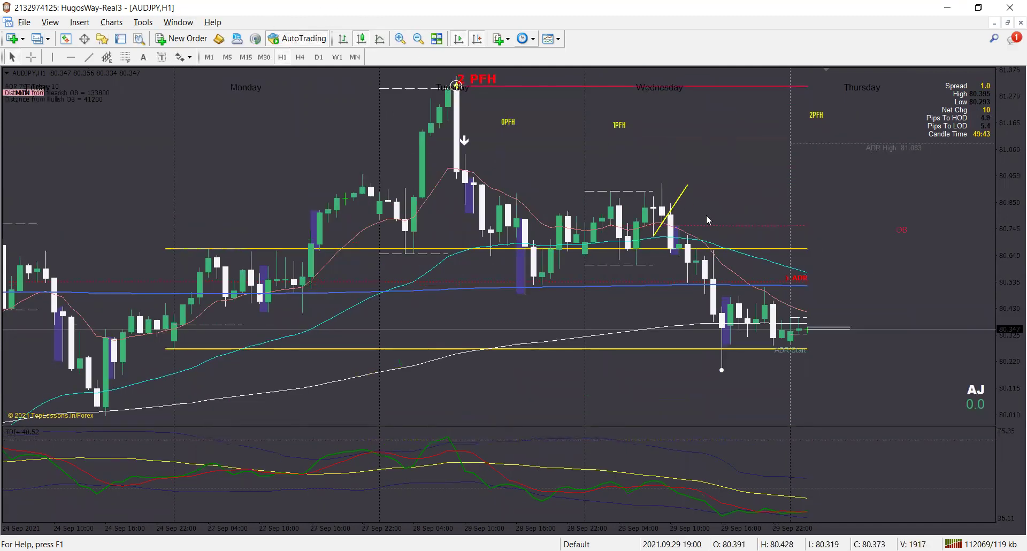
left_click(31, 57)
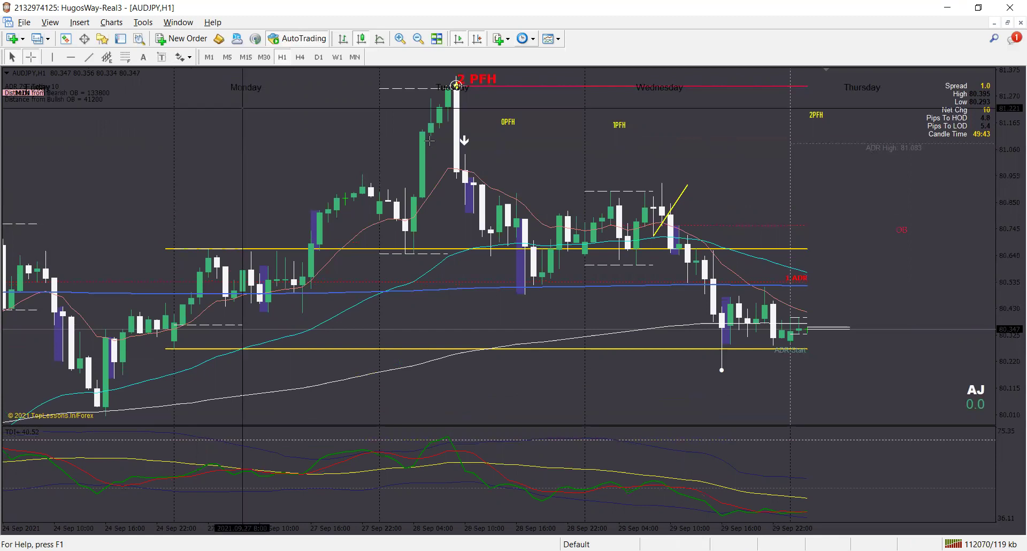
left_click_drag(671, 213, 723, 288)
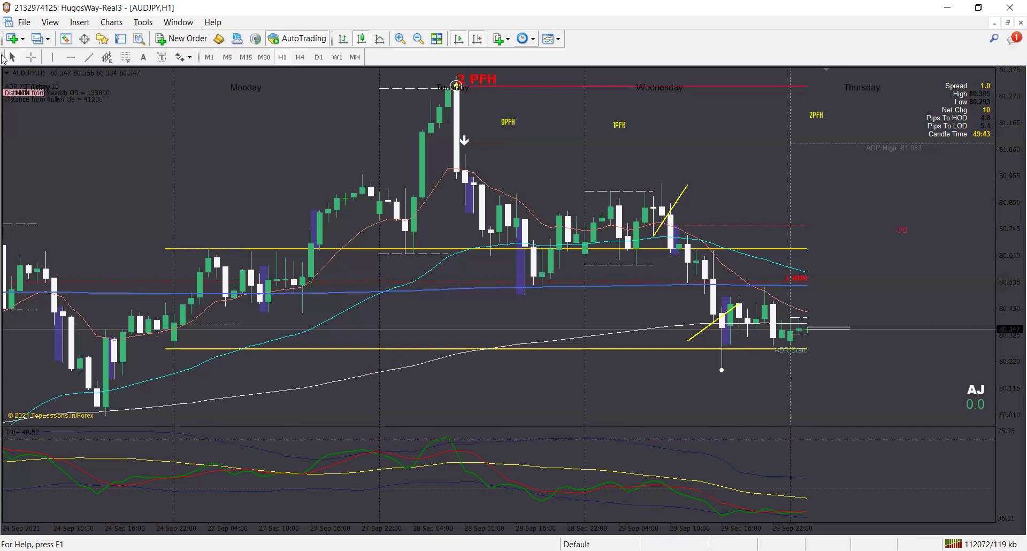
- Measure Wednesday's candles with the crosshair, then place a vertical line on the 29 Sep 13:00 bar
left_click(31, 58)
left_click_drag(672, 214, 716, 319)
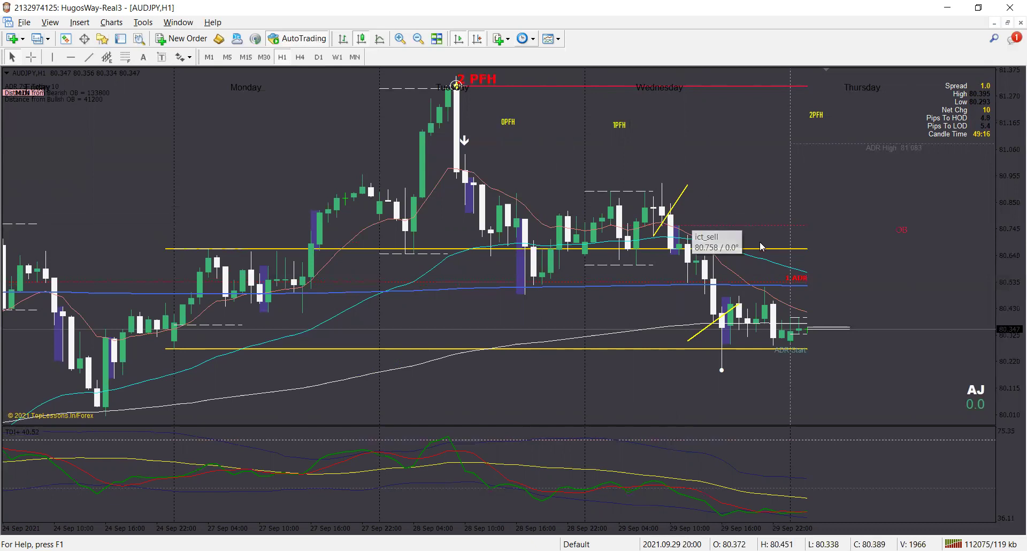
left_click(687, 221)
left_click_drag(689, 222, 698, 221)
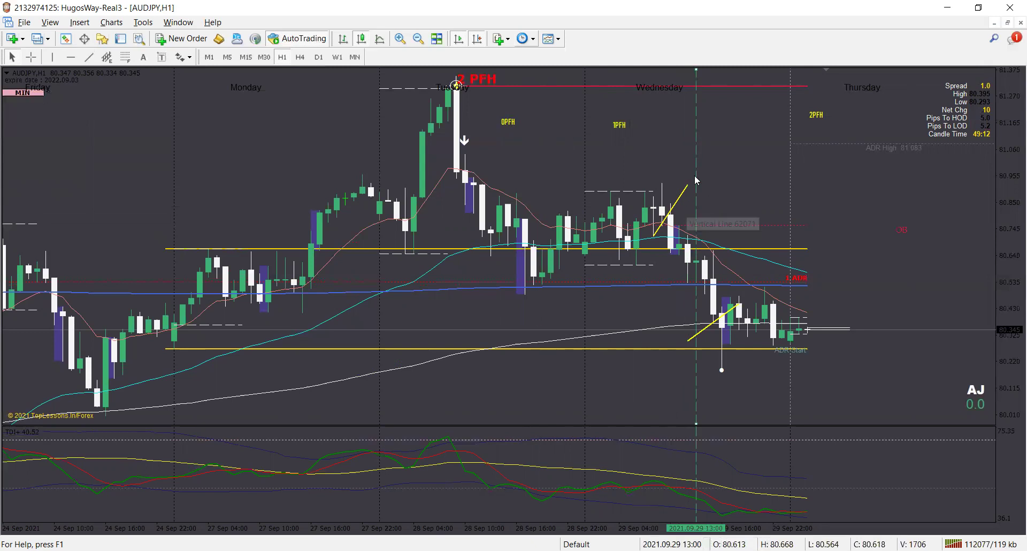
- Move the vertical line back to Wednesday 12:00 and measure bars and price from it with the crosshair
left_click_drag(693, 155, 689, 155)
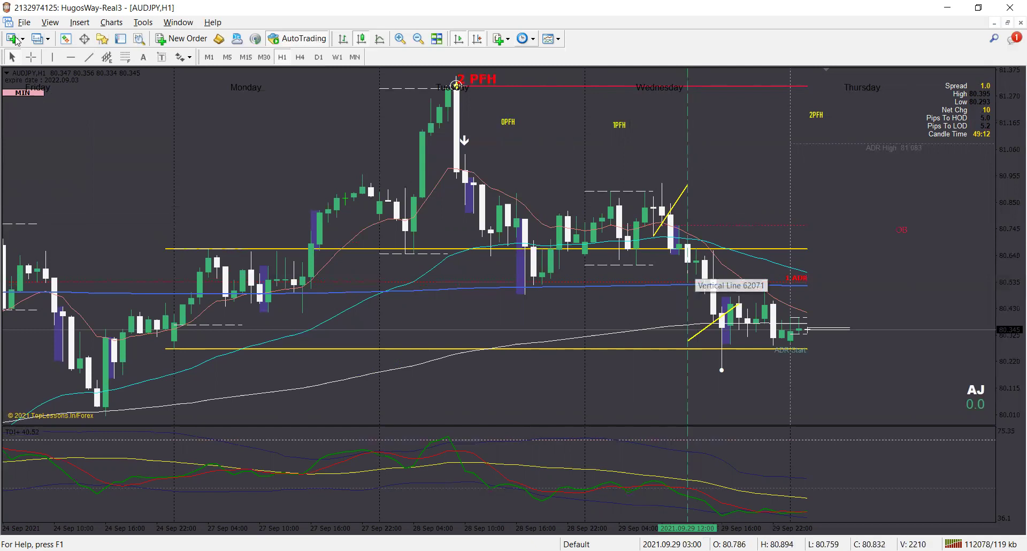
middle_click(756, 202)
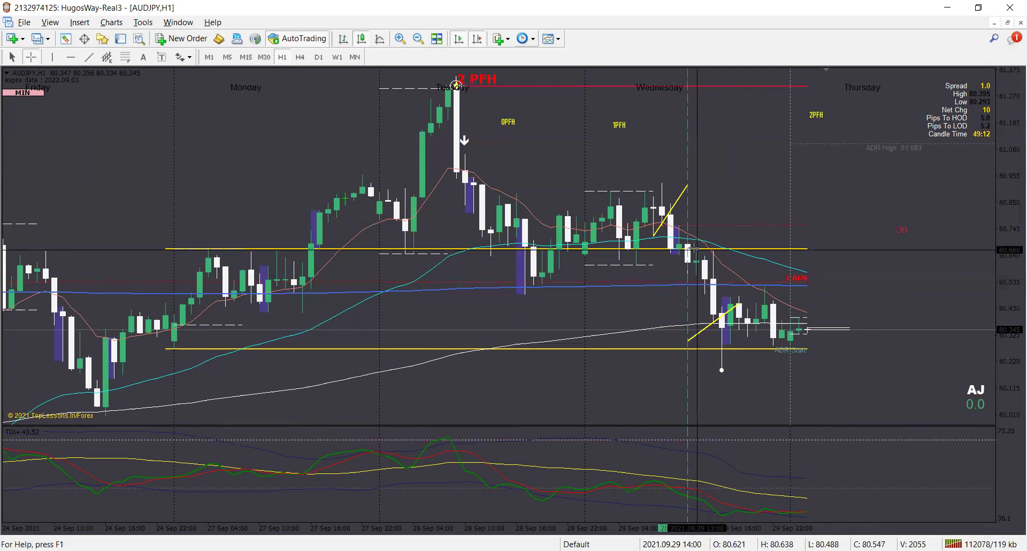
mouse_move(689, 237)
left_mouse_down()
mouse_move(713, 316)
mouse_move(684, 235)
left_mouse_up()
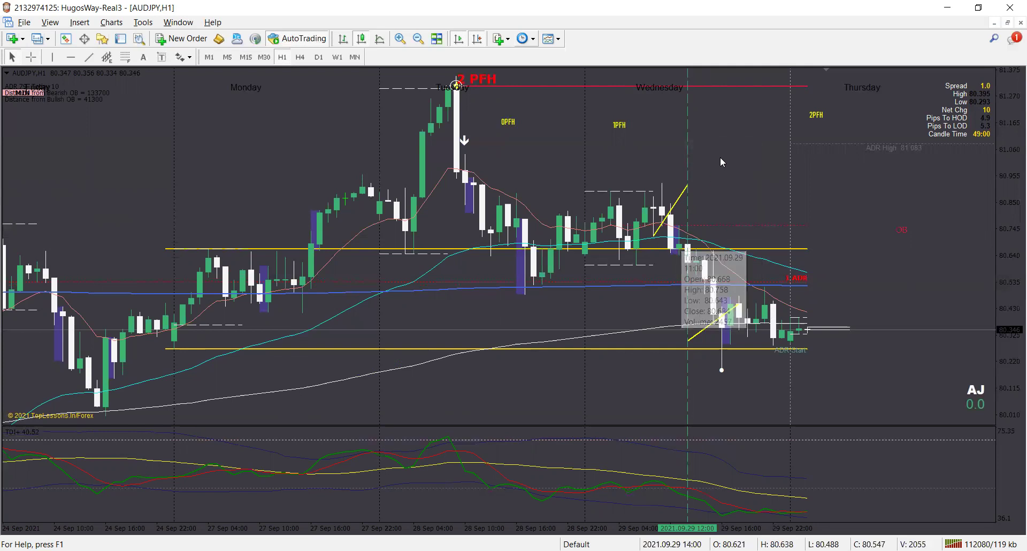
- Pan the AUDJPY chart and compress the price scale to show a wider price range
scroll(819, 193, "up", 5)
scroll(917, 230, "down", 5)
left_click_drag(917, 229, 905, 294)
left_click_drag(1007, 149, 1001, 149)
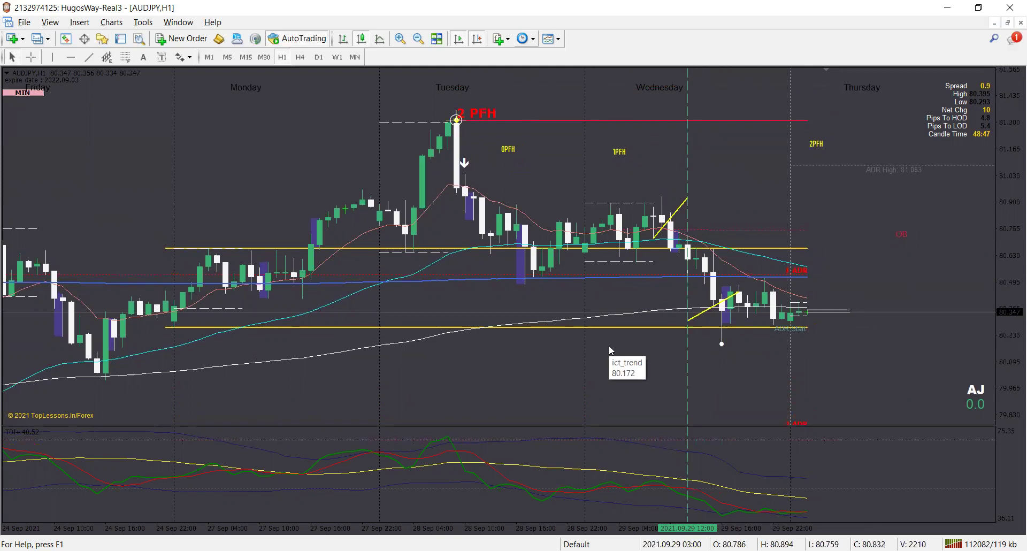
mouse_move(615, 219)
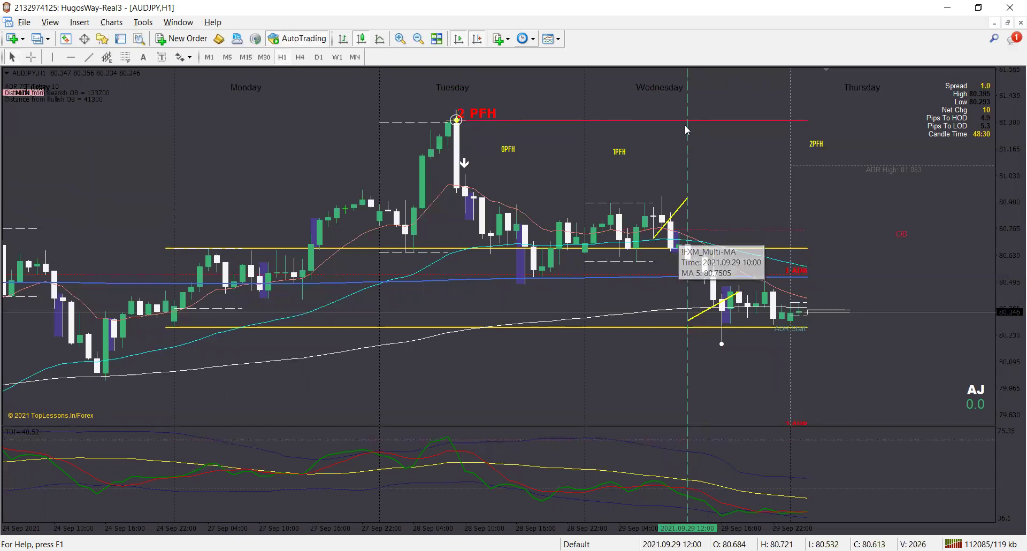
- Shift the vertical line to 11:00, measure the three-bar drop, and zoom out to 20–29 September
left_click_drag(690, 140, 682, 137)
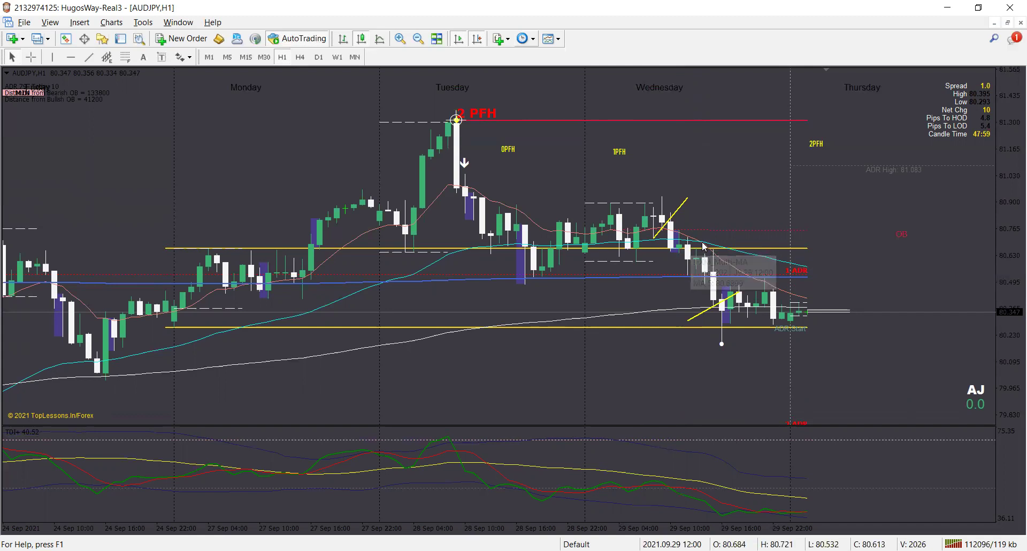
left_click(32, 59)
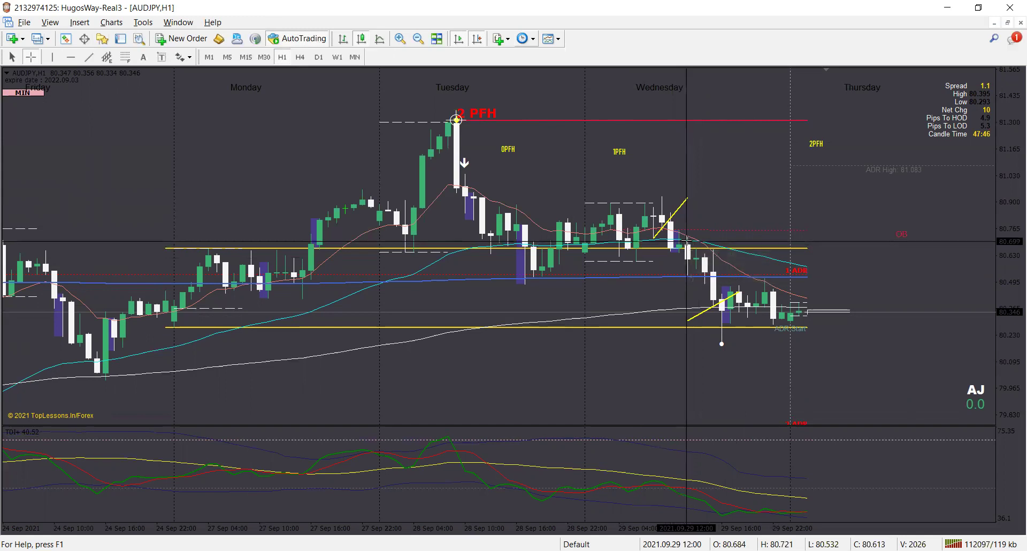
left_click_drag(686, 238, 713, 304)
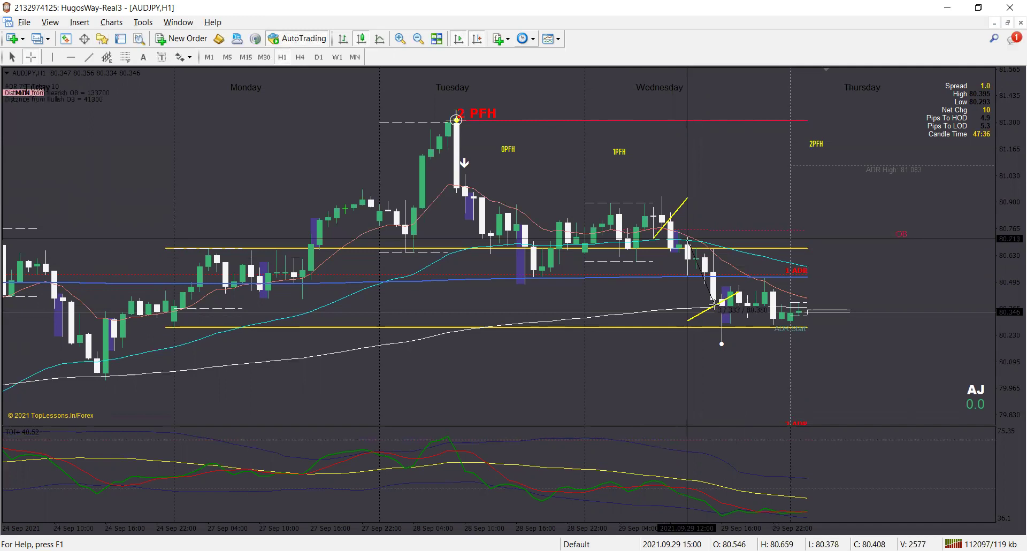
left_click_drag(714, 302, 714, 302)
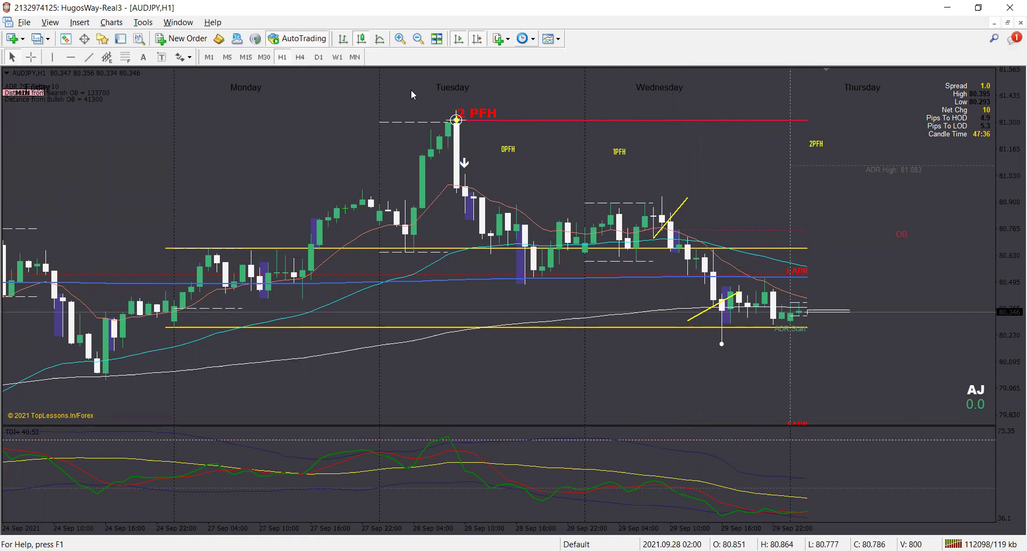
left_click(422, 41)
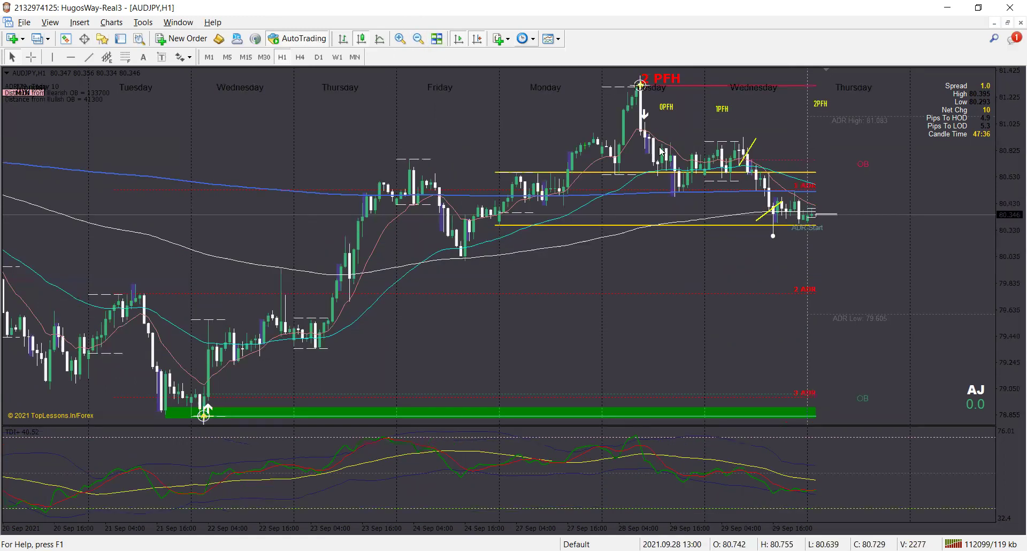
left_click_drag(1006, 128, 1006, 161)
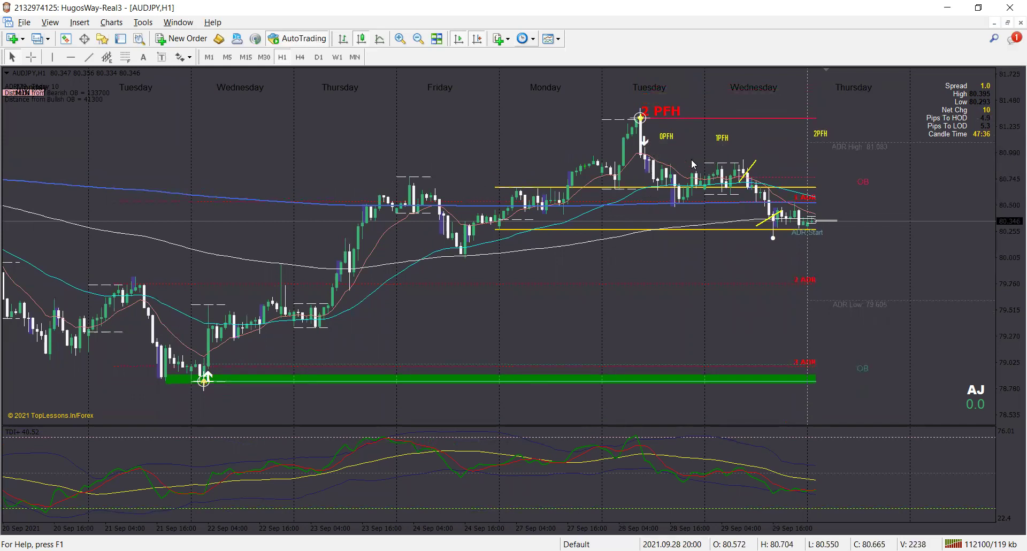
mouse_move(744, 173)
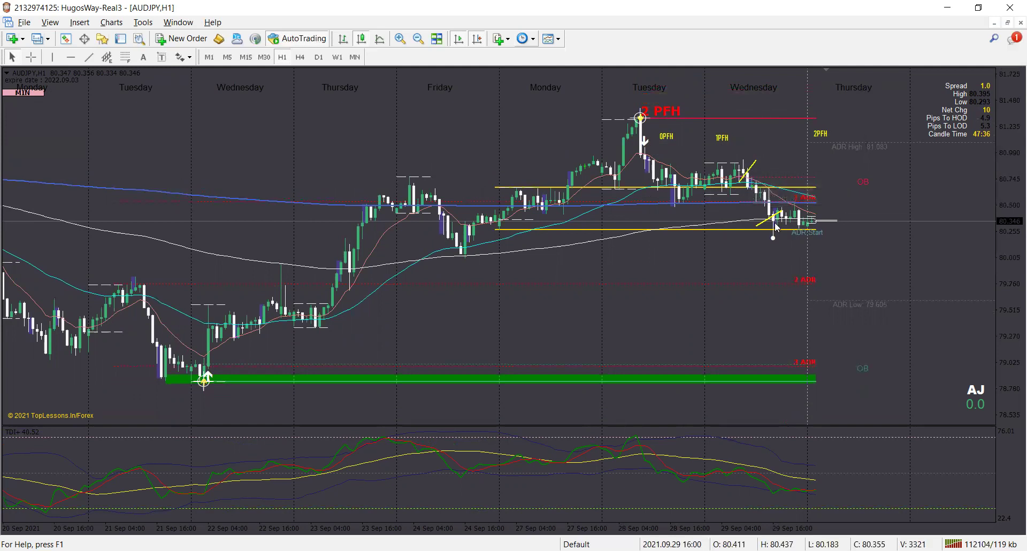
mouse_move(777, 229)
mouse_move(679, 198)
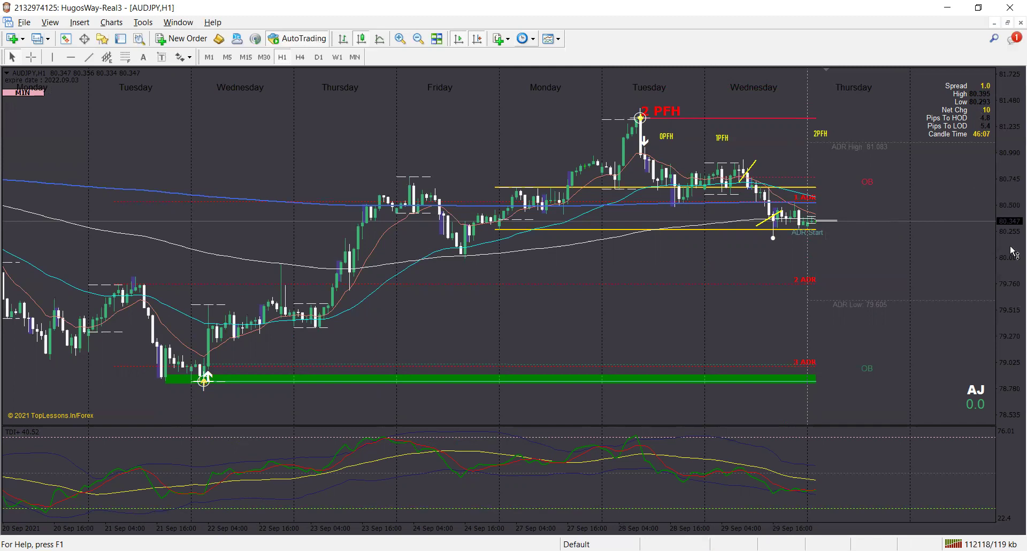
mouse_move(1014, 201)
left_mouse_down()
mouse_move(1013, 222)
mouse_move(1011, 187)
left_mouse_up()
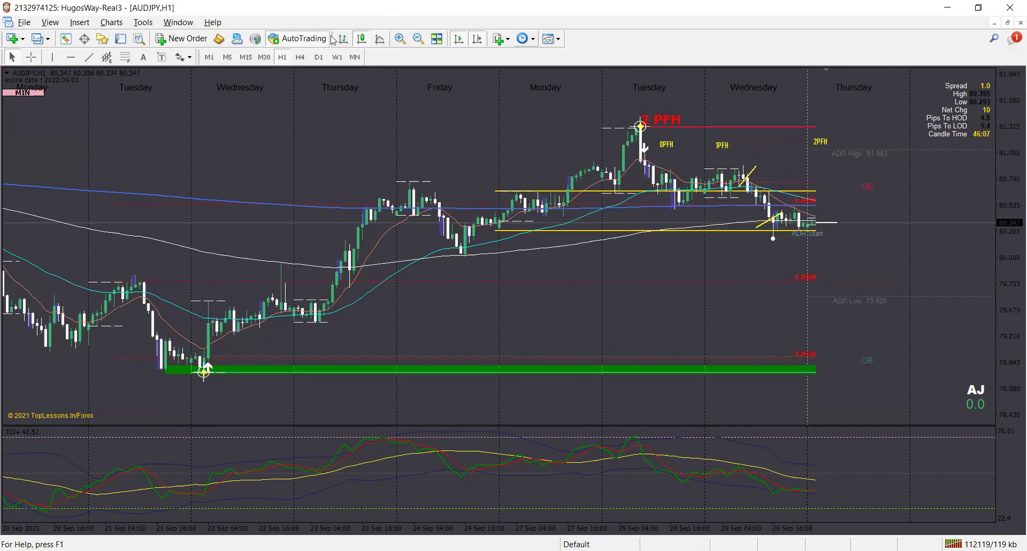
left_click(10, 94)
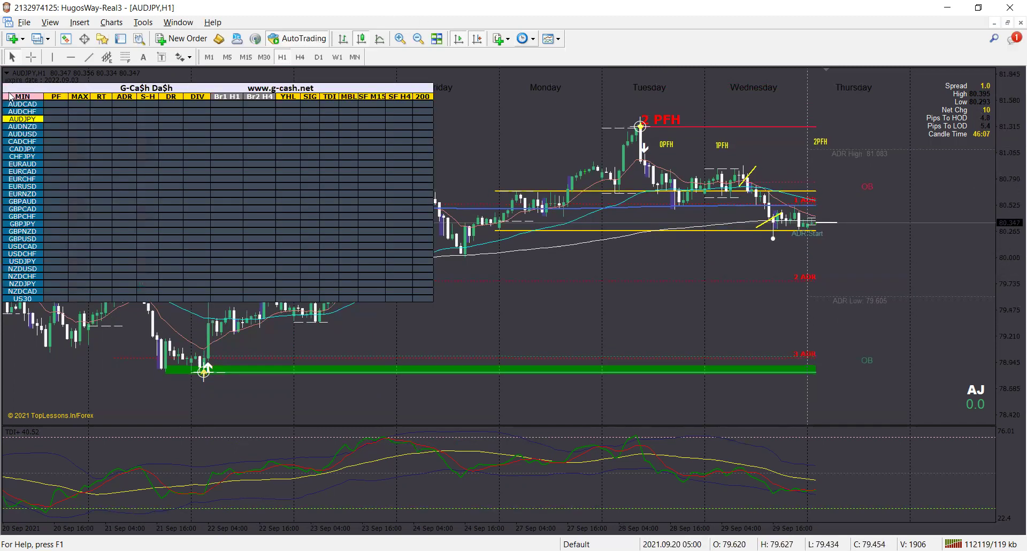
- Switch to USDCAD, widen its price scale, and change the duplicate 0PFL label's text to 1PFL
left_click(18, 247)
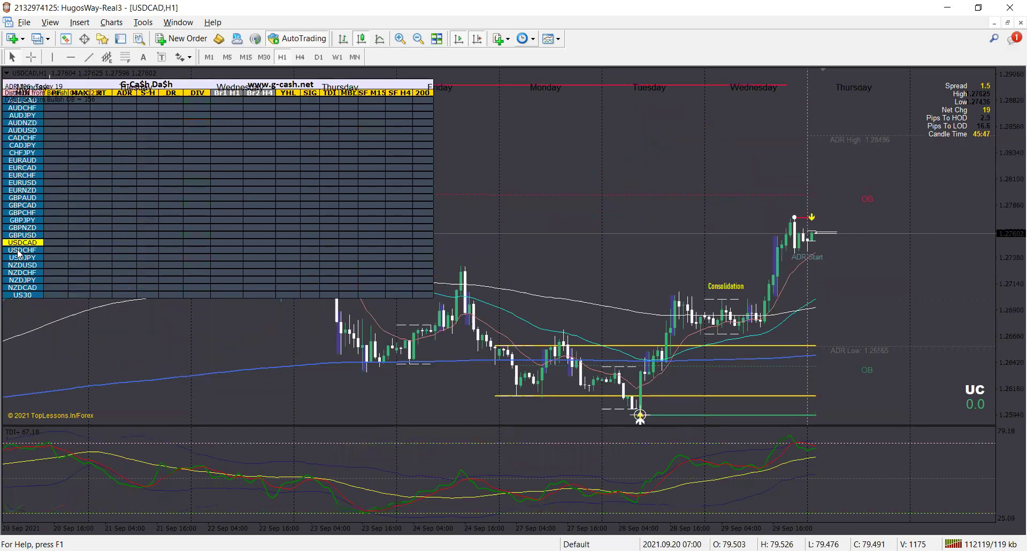
left_click_drag(1013, 124, 493, 416)
double_click(656, 365)
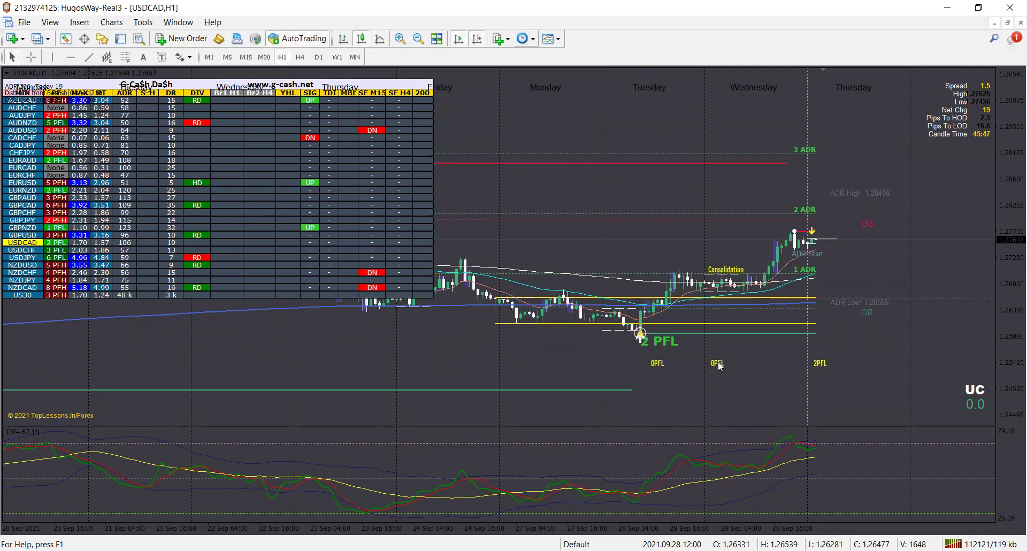
right_click(718, 362)
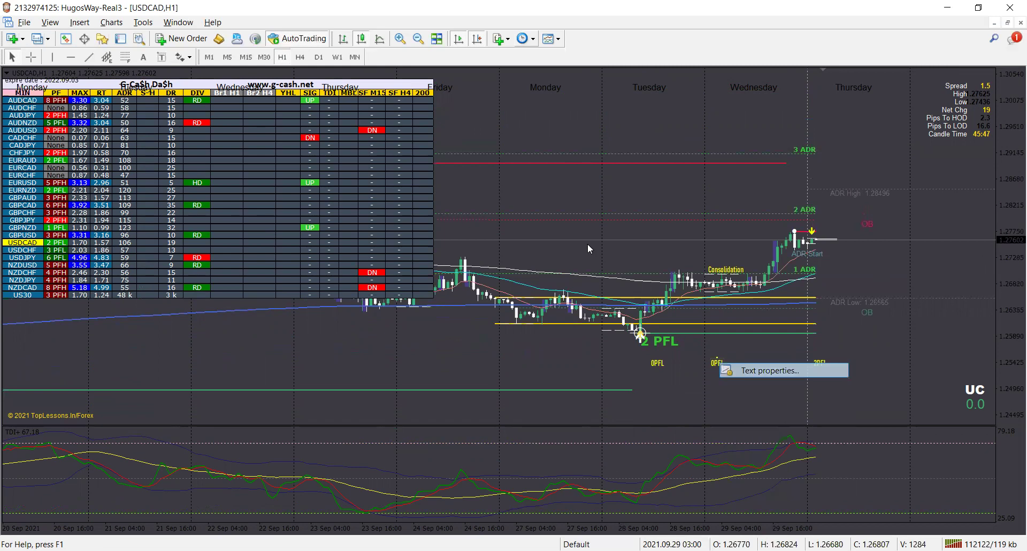
left_click(726, 369)
left_click_drag(457, 272, 430, 275)
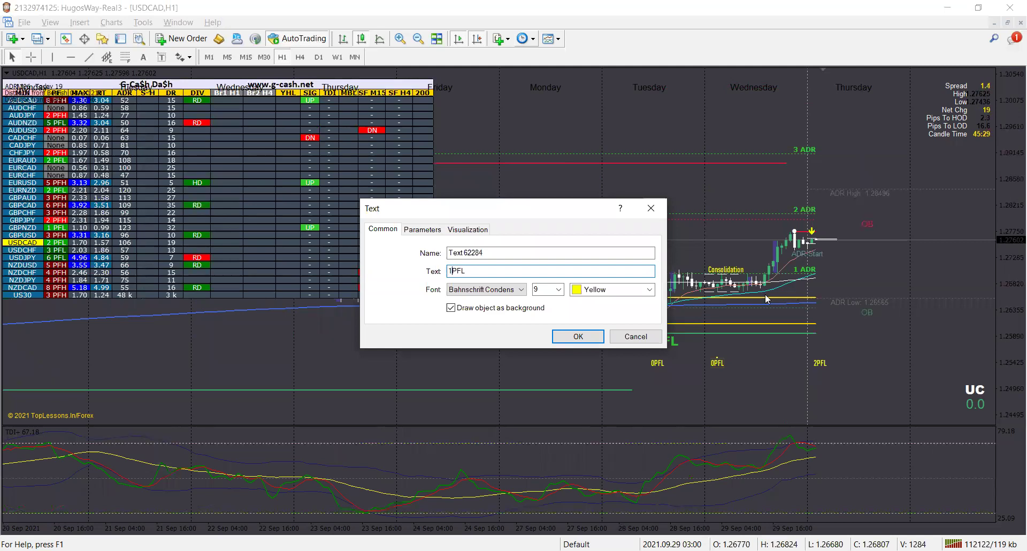
left_click(603, 337)
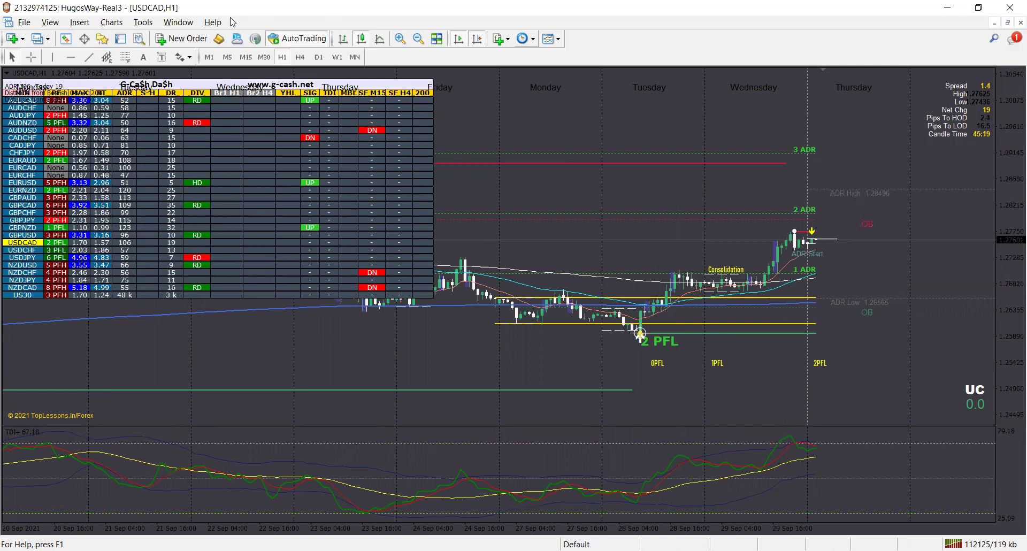
- Zoom in and stretch the USDCAD price scale, resize the TDI pane back down, then zoom out to multiple days
left_click(401, 39)
left_click_drag(1006, 224, 1006, 144)
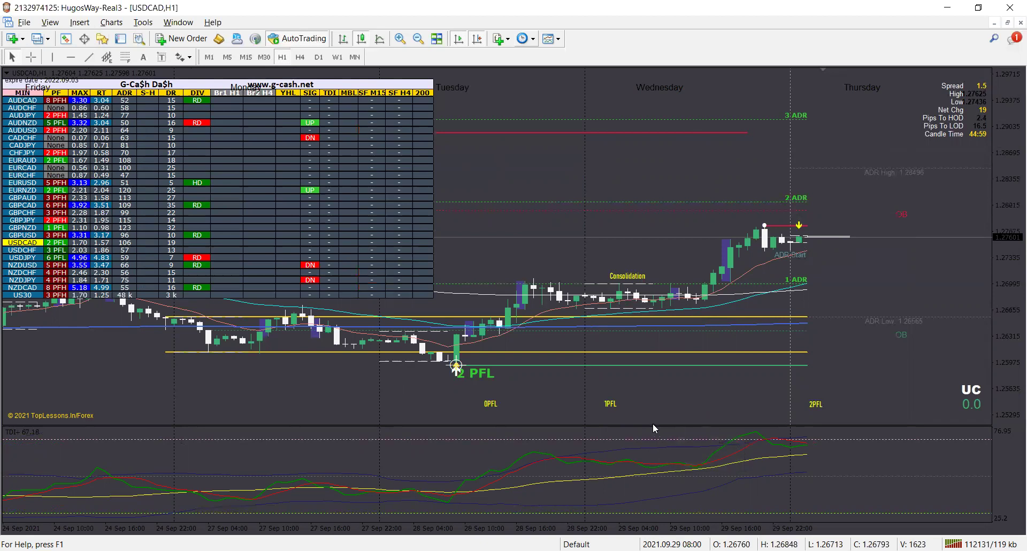
left_click_drag(653, 426, 643, 351)
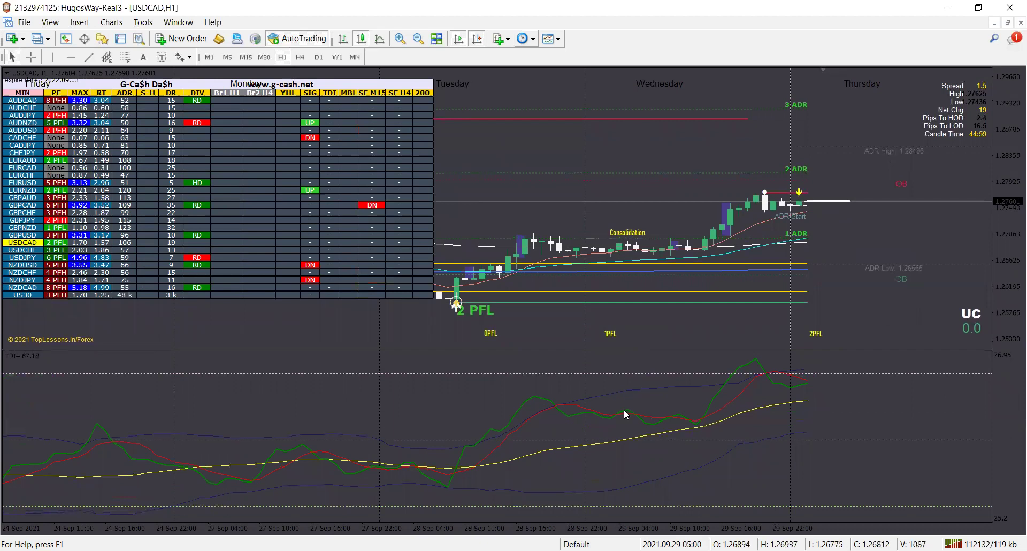
mouse_move(691, 434)
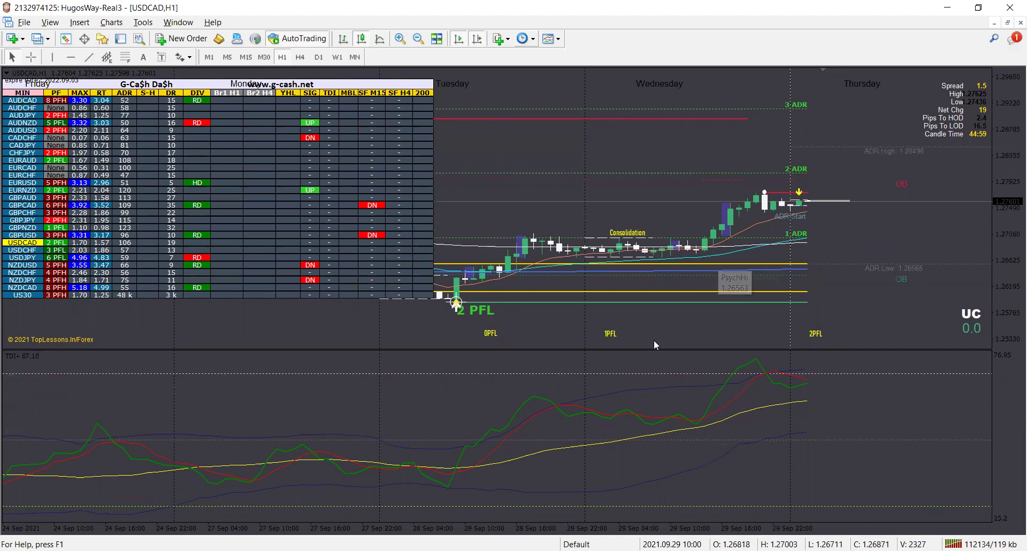
left_click_drag(649, 349, 650, 433)
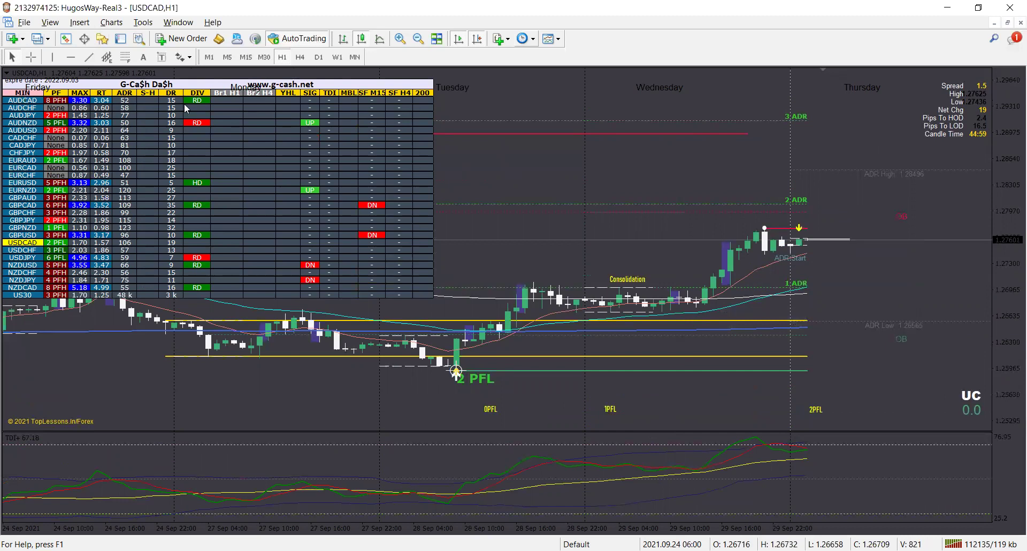
left_click(399, 40)
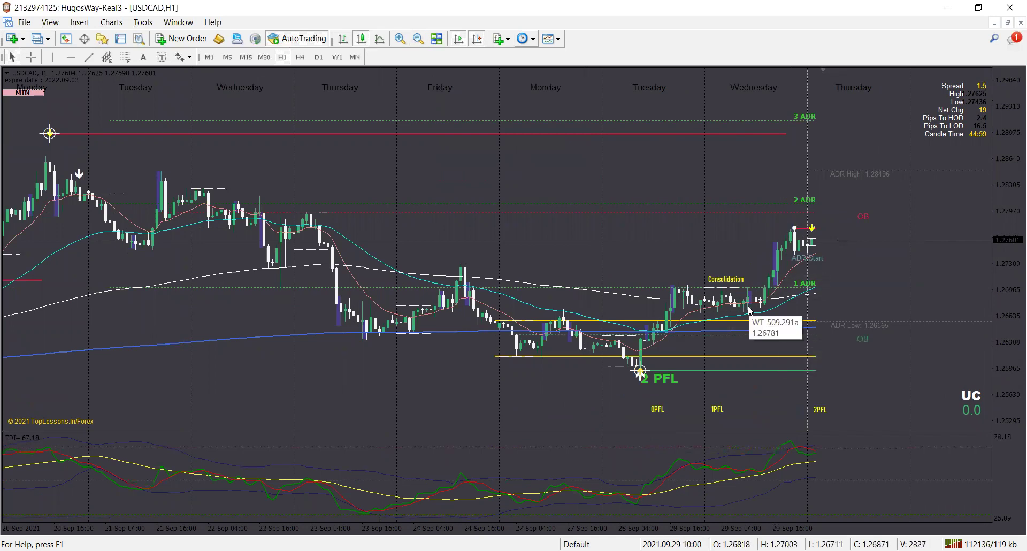
- Place a vertical line at 29 Sep 14:00 and briefly toggle the crosshair to read prices
left_click(52, 56)
left_click(765, 259)
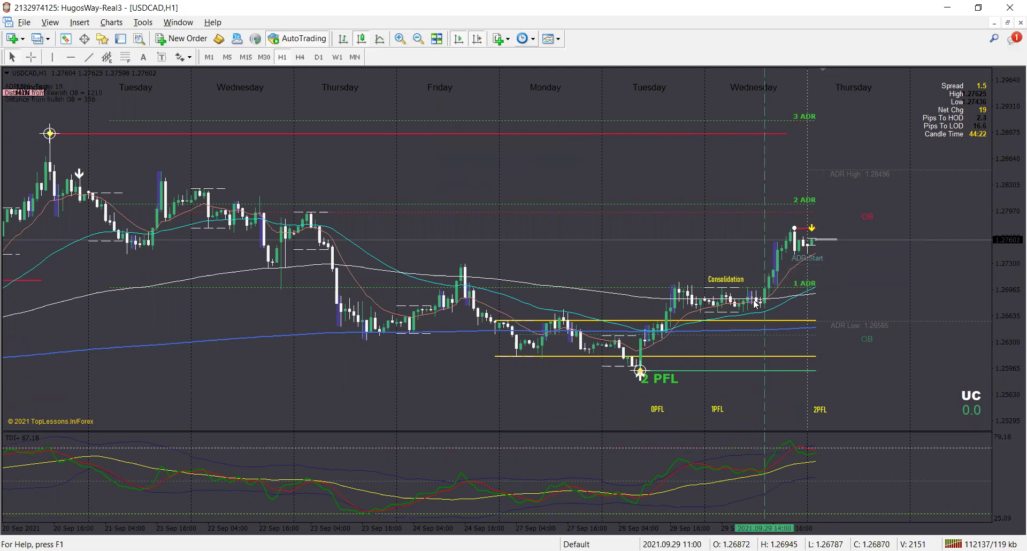
left_click(32, 56)
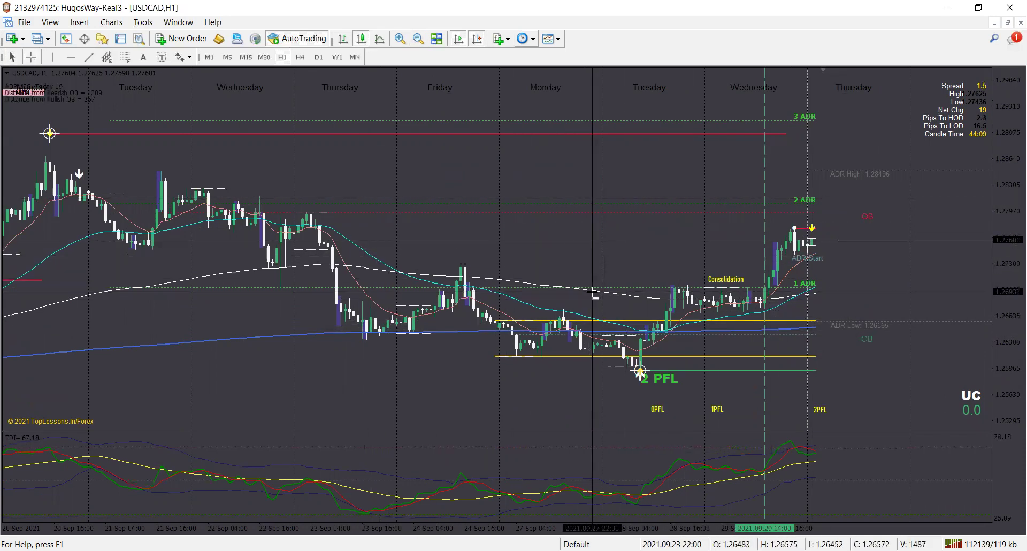
left_click(646, 283)
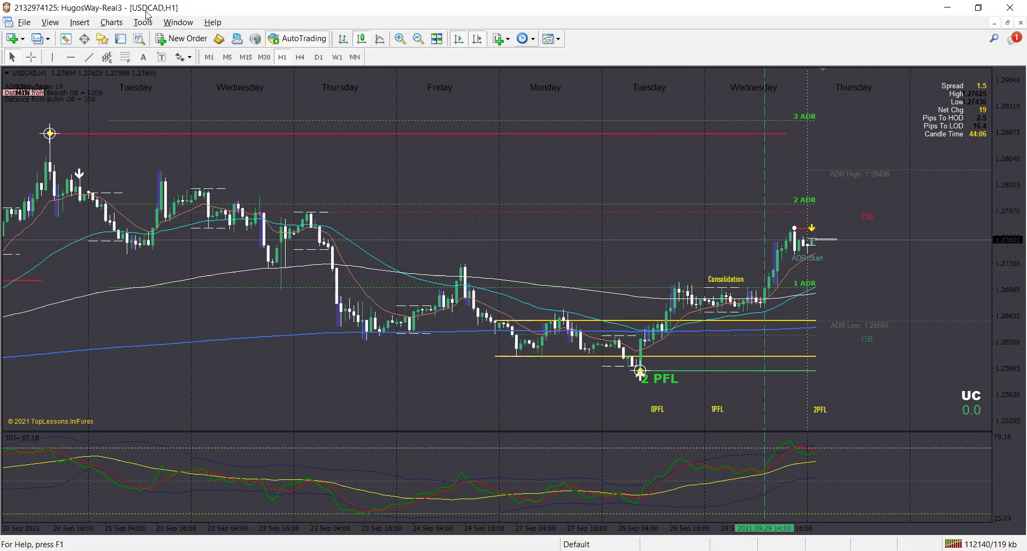
- Draw a thin purple rectangle zone from the Friday peak rightward
left_click(82, 22)
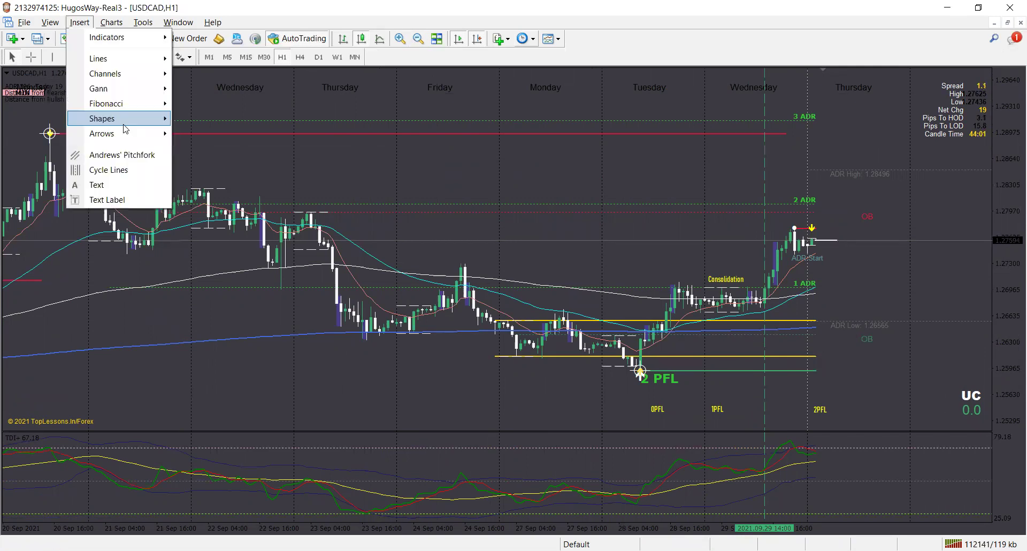
left_click(180, 122)
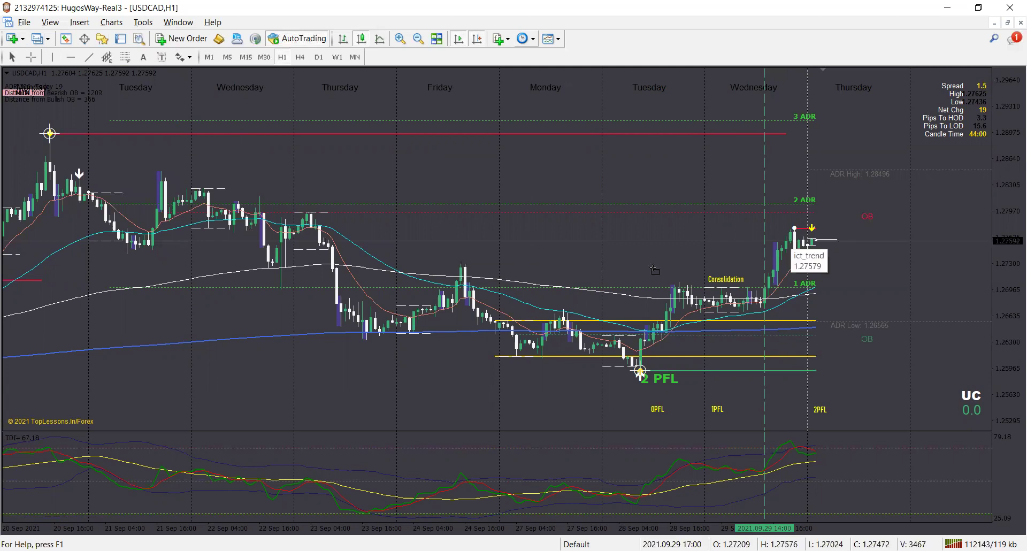
left_click_drag(657, 264, 875, 263)
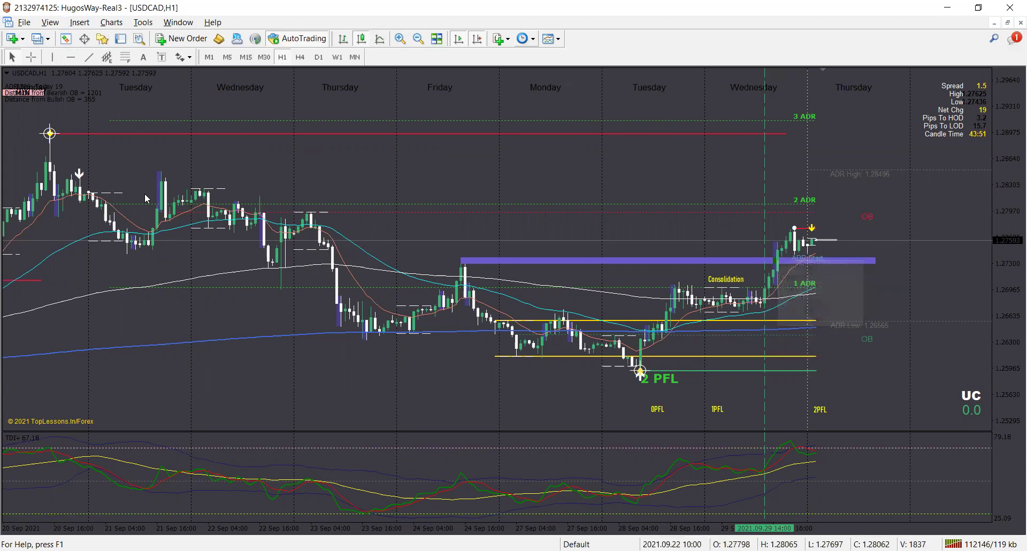
- Add a second thin purple zone at the latest high and delete the 29 Sep vertical line
left_click(86, 26)
left_click(207, 124)
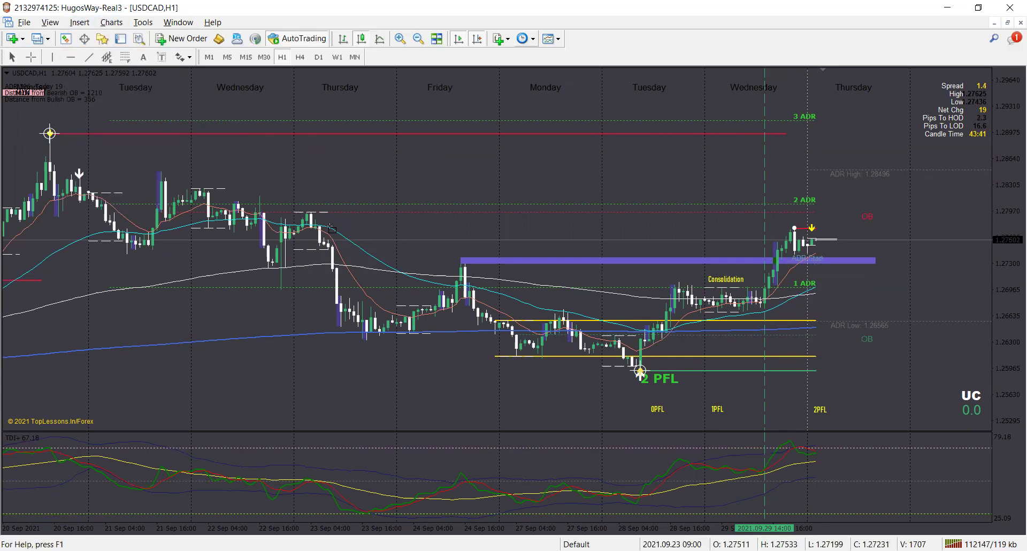
left_click_drag(262, 228, 875, 231)
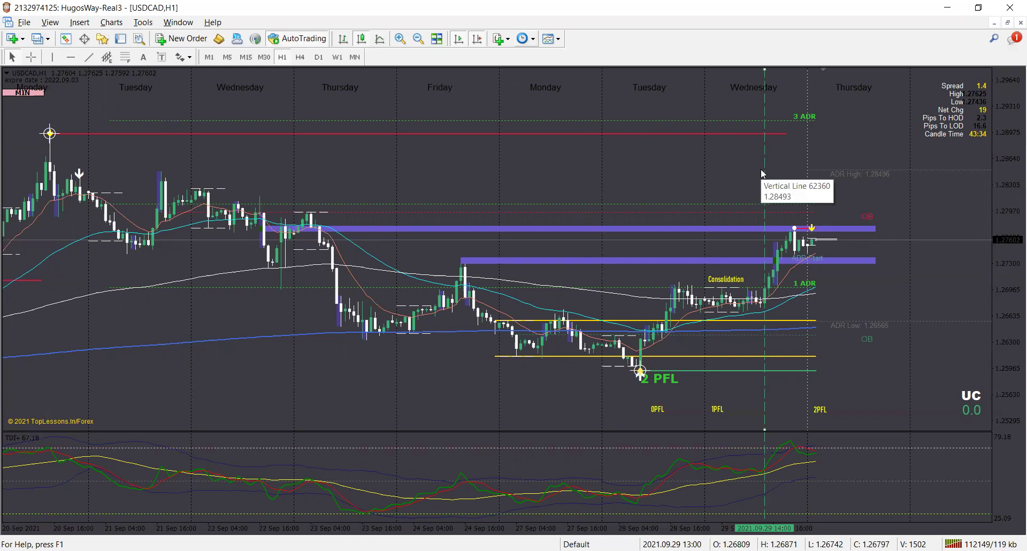
key("Delete")
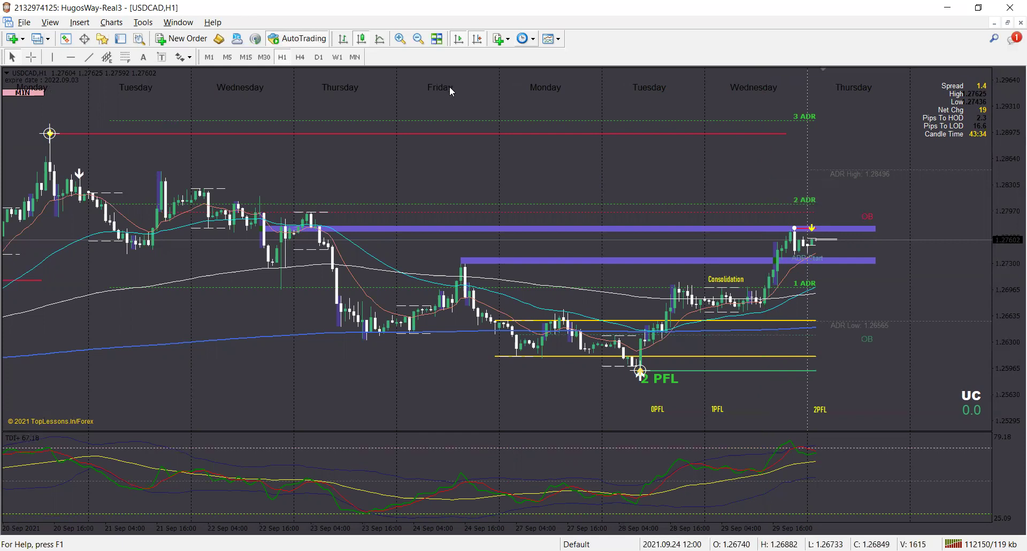
left_click(400, 39)
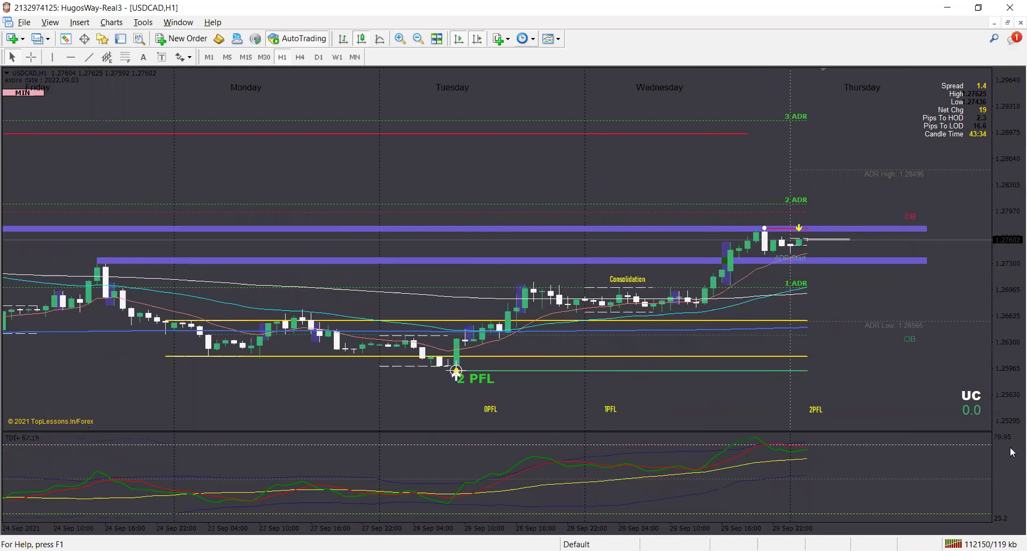
- Rescale the USDCAD price axis so the purple zones fill the chart, checking levels with the crosshair
left_click_drag(1013, 409, 1010, 352)
left_click_drag(980, 242, 981, 268)
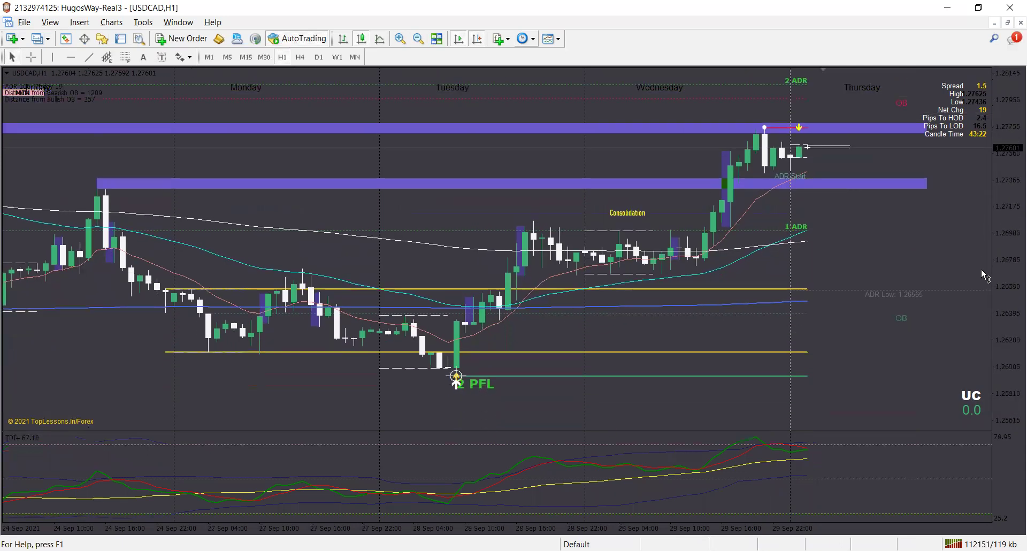
left_click(31, 57)
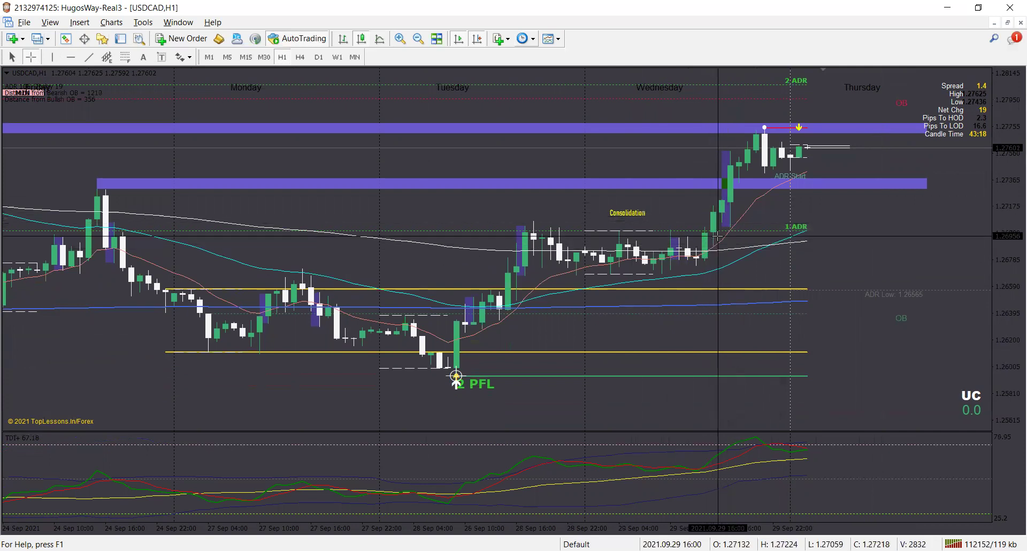
middle_click(702, 289)
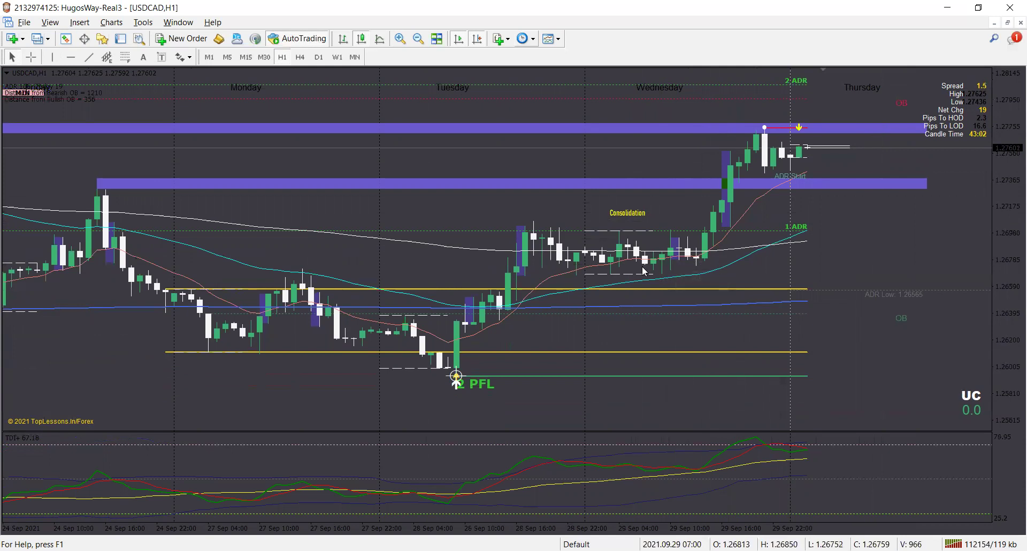
left_click_drag(637, 250, 645, 258)
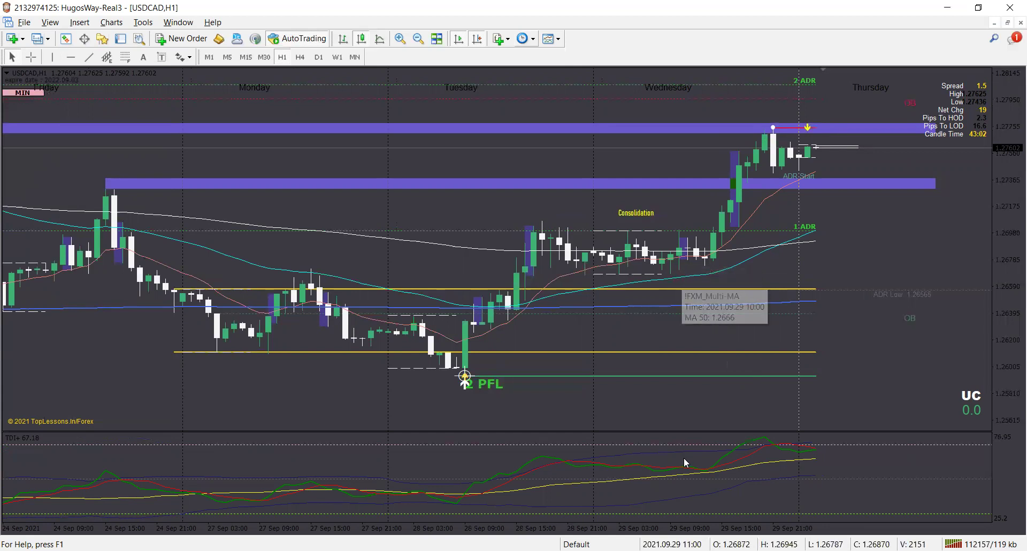
- Measure USDCAD's rise from the 14:00 bar to the high, then zoom out and compress to fit 3 ADR
scroll(685, 457, "down", 1)
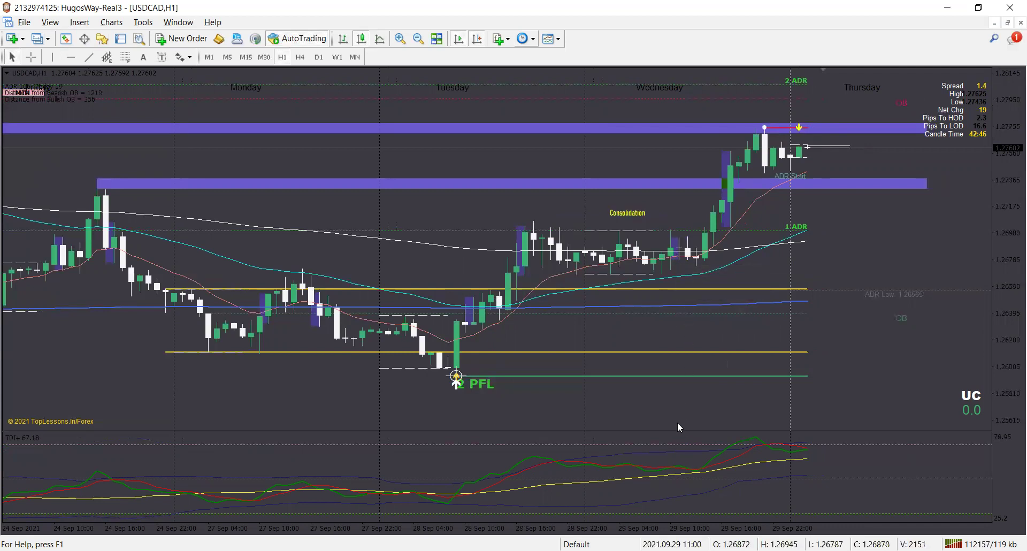
mouse_move(682, 480)
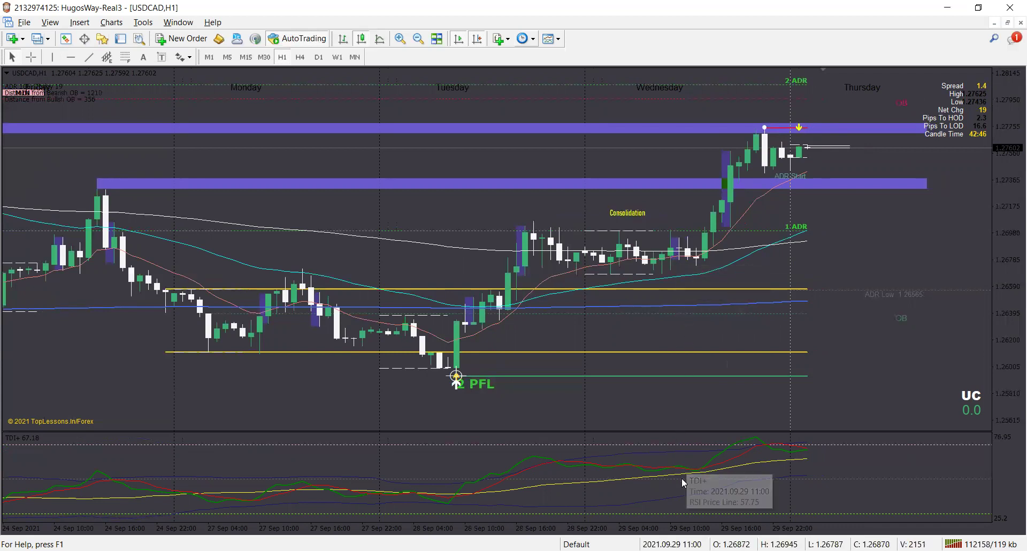
mouse_move(671, 218)
mouse_move(703, 257)
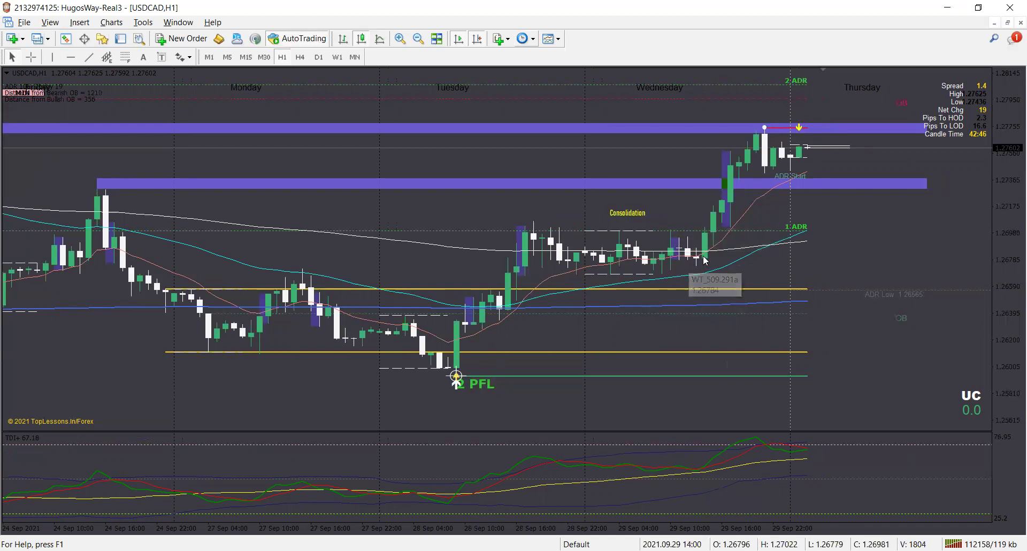
mouse_move(737, 255)
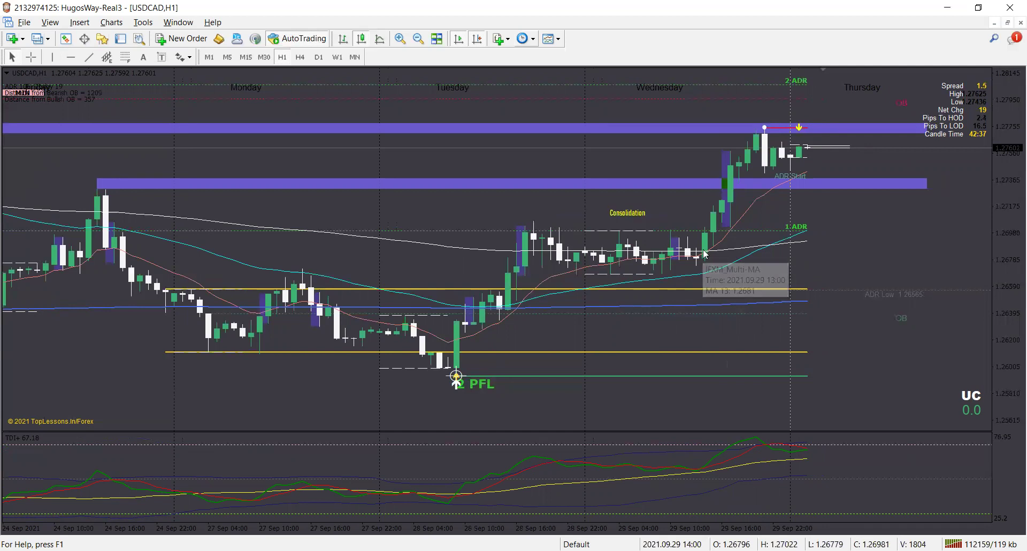
mouse_move(721, 222)
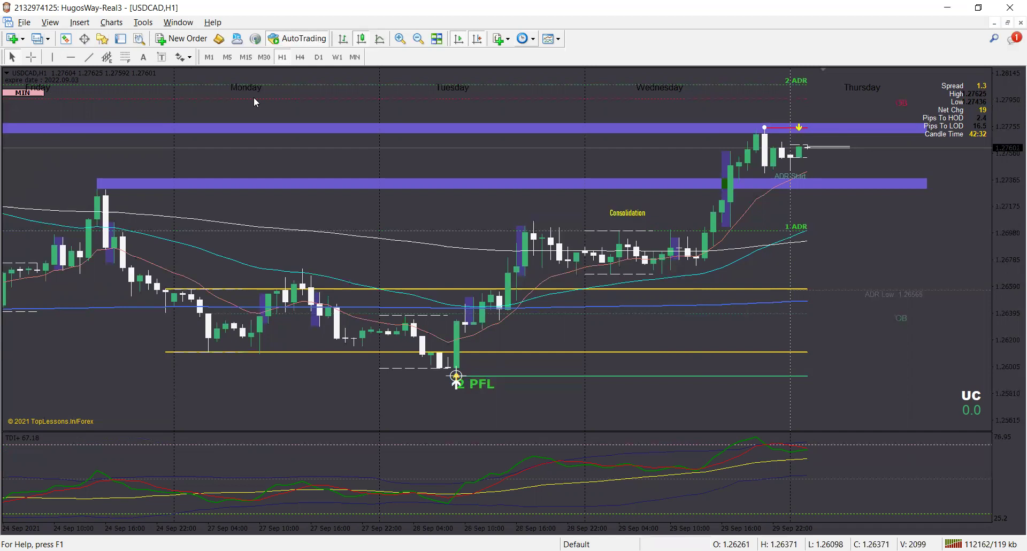
left_click(31, 57)
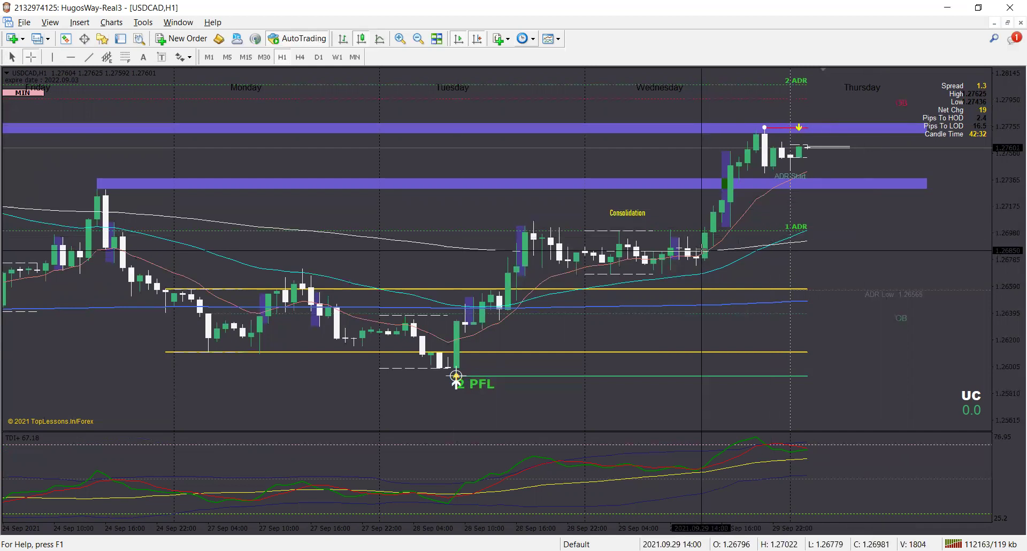
left_click_drag(729, 204, 729, 174)
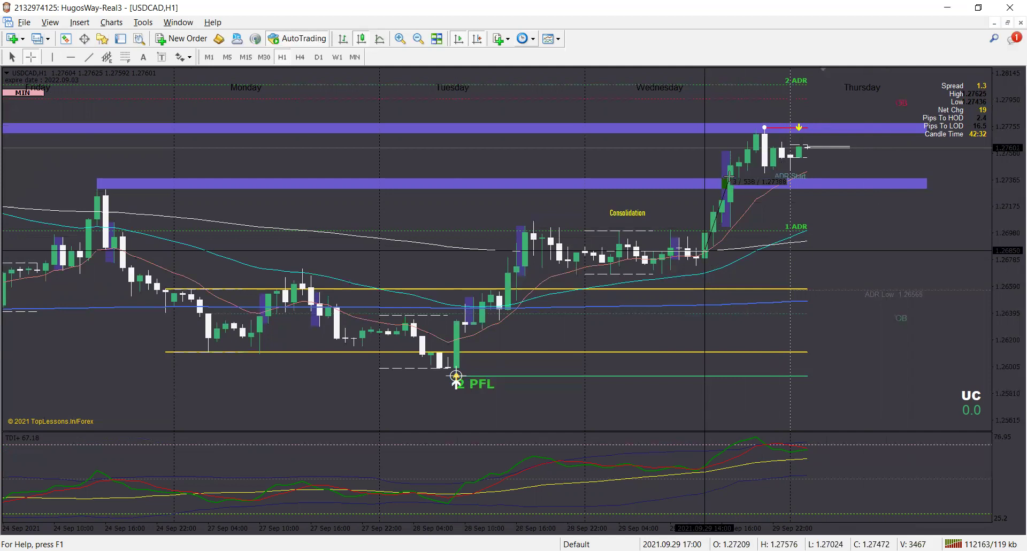
left_click_drag(729, 174, 758, 129)
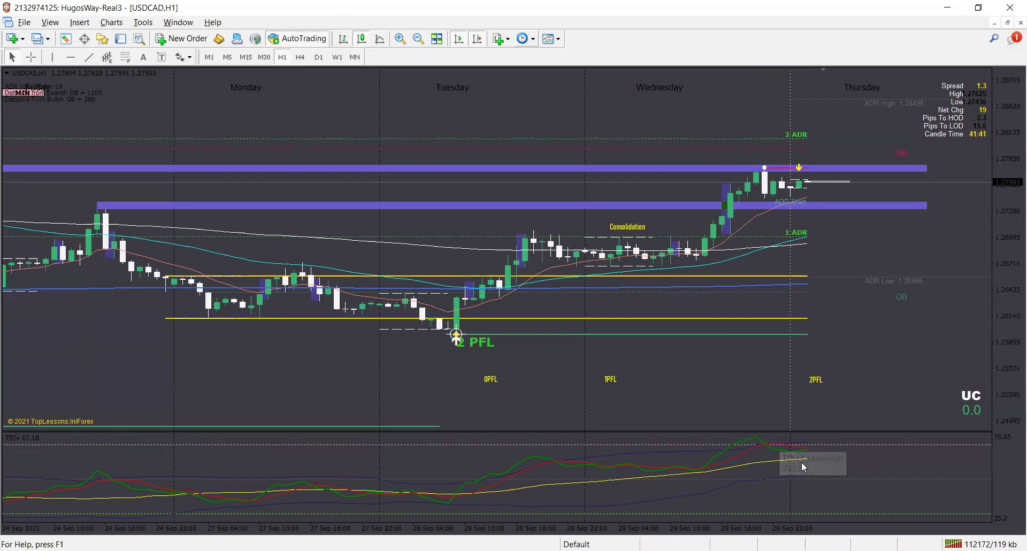
left_click(418, 39)
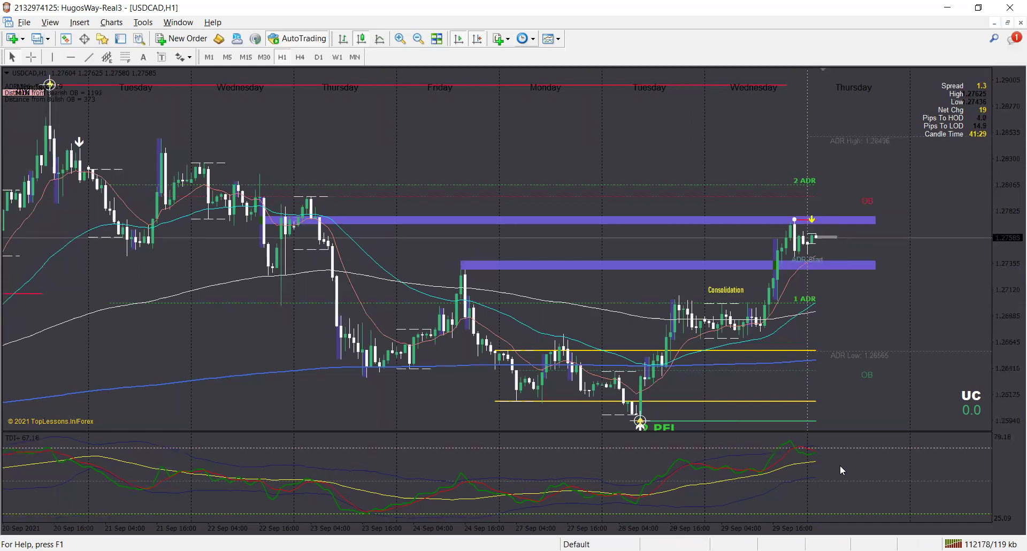
left_click_drag(1011, 153, 1006, 255)
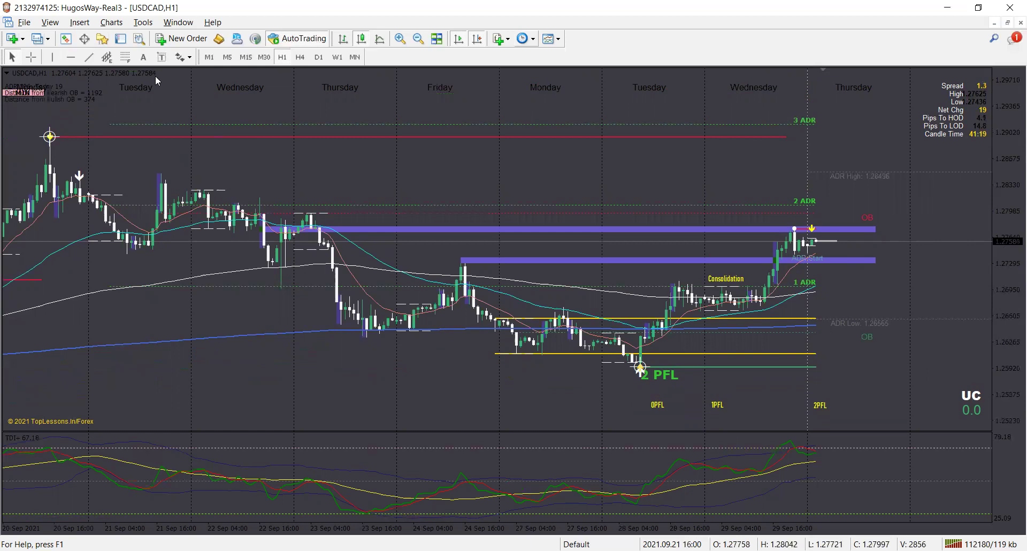
- Expand the G-Ca$h Da$h currency table from its MIN label at the chart's top-left
mouse_move(817, 164)
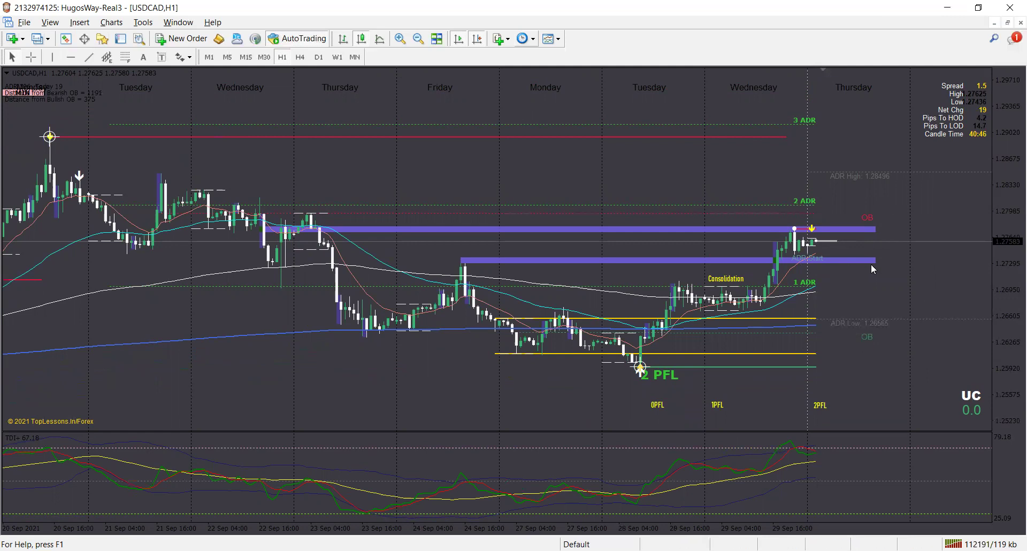
left_click(6, 96)
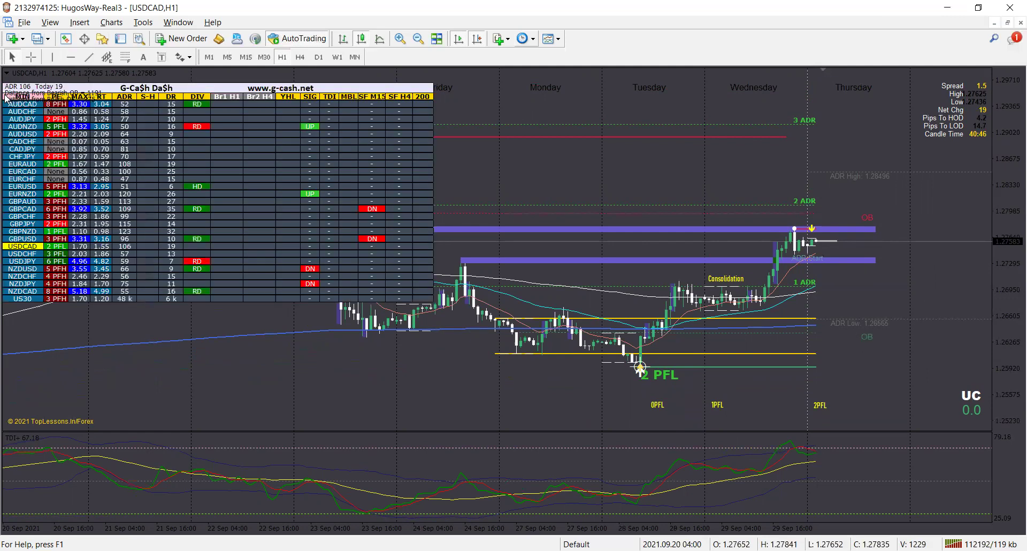
- Switch the chart to GBPNZD via the dashboard and compress the price scale to fit both green zones
left_click(19, 231)
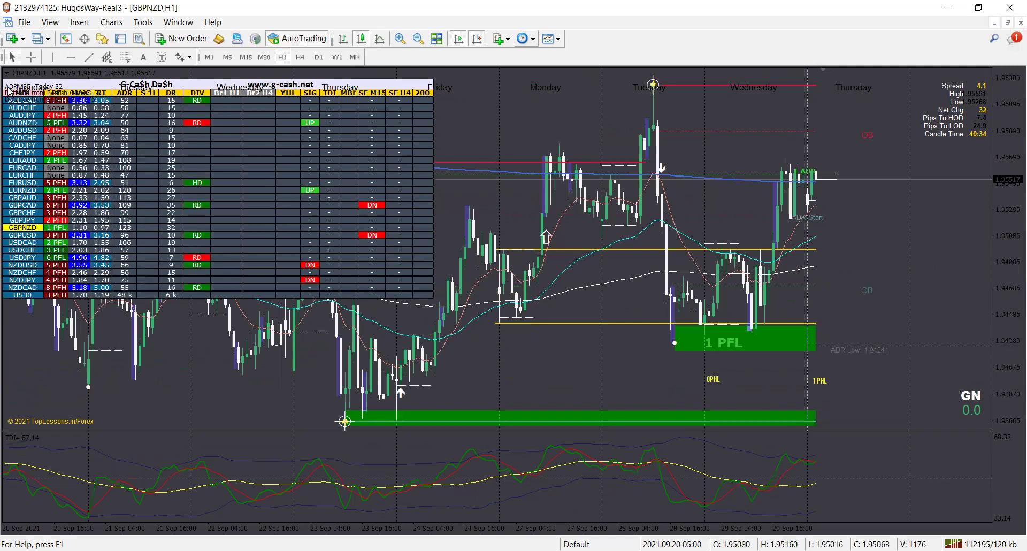
left_click_drag(1010, 96, 1005, 220)
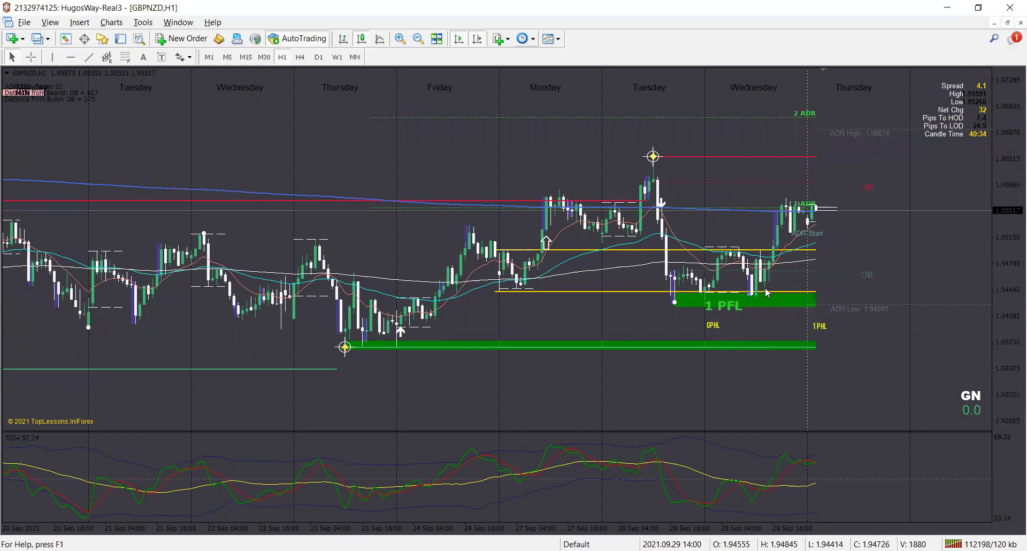
- Settle on a closer view of GBPNZD candles from 24 Sep and switch to the crosshair
left_click(399, 40)
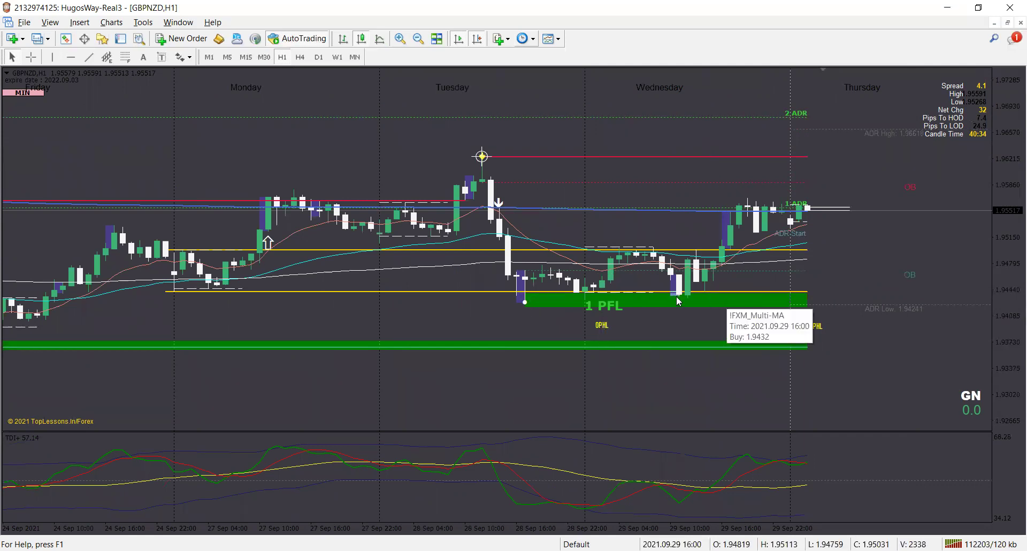
left_click(422, 40)
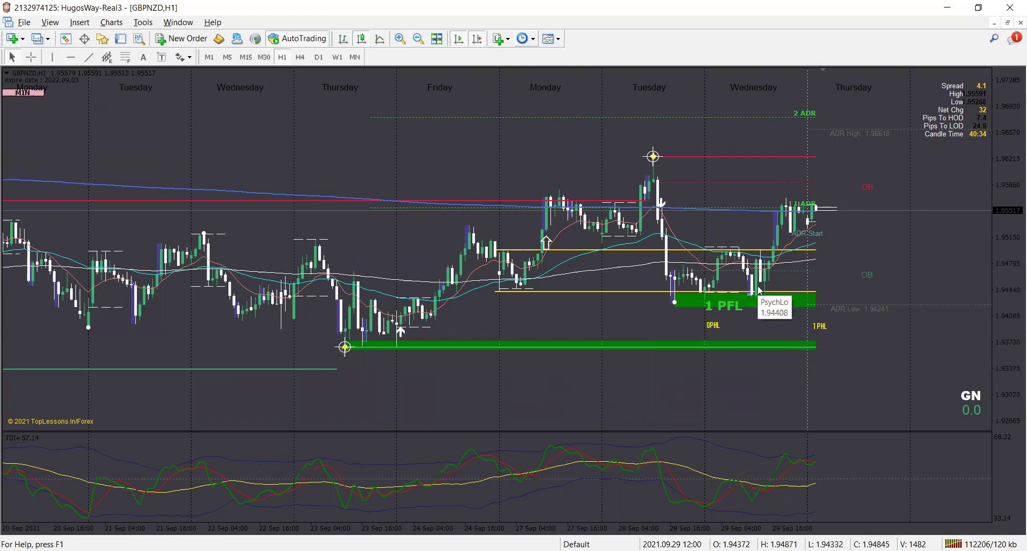
left_click(405, 40)
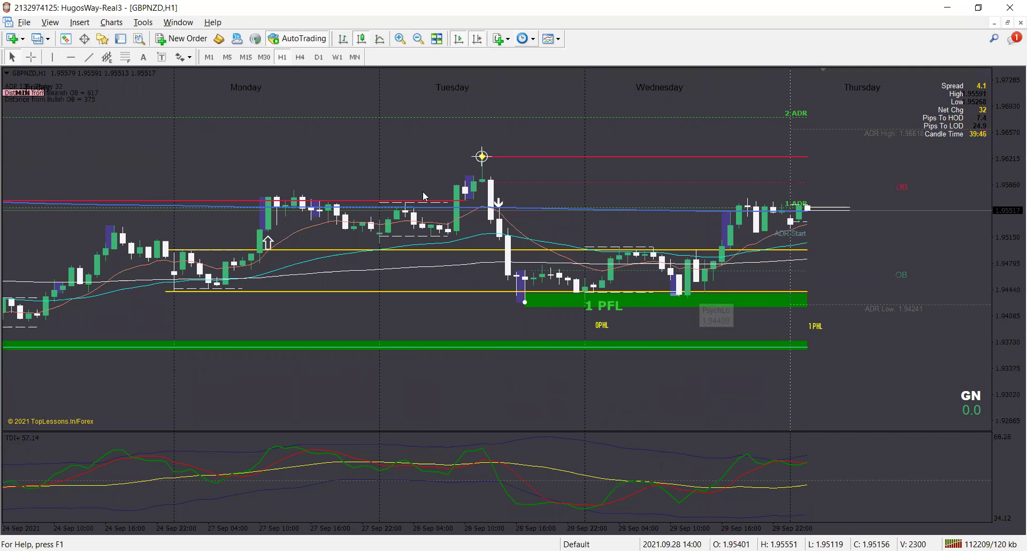
left_click(31, 57)
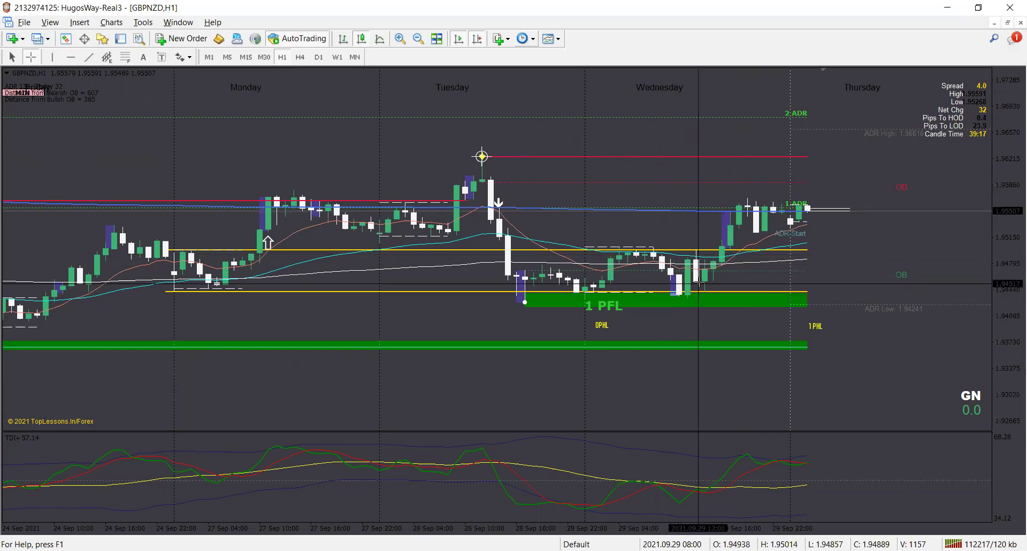
- Enlarge the TDI pane and mark 29 Sep 14:00 with a vertical line
left_click_drag(696, 431, 696, 385)
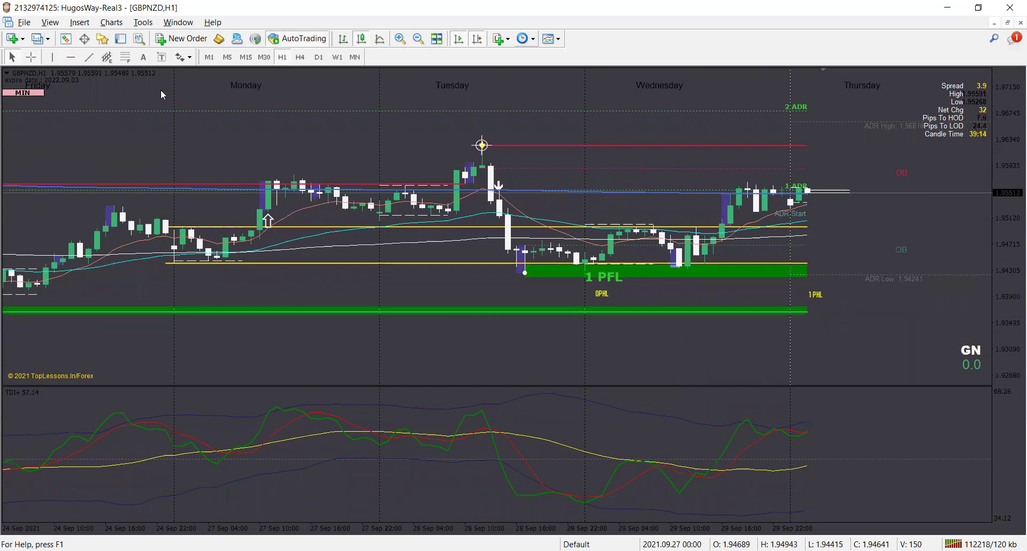
left_click(46, 59)
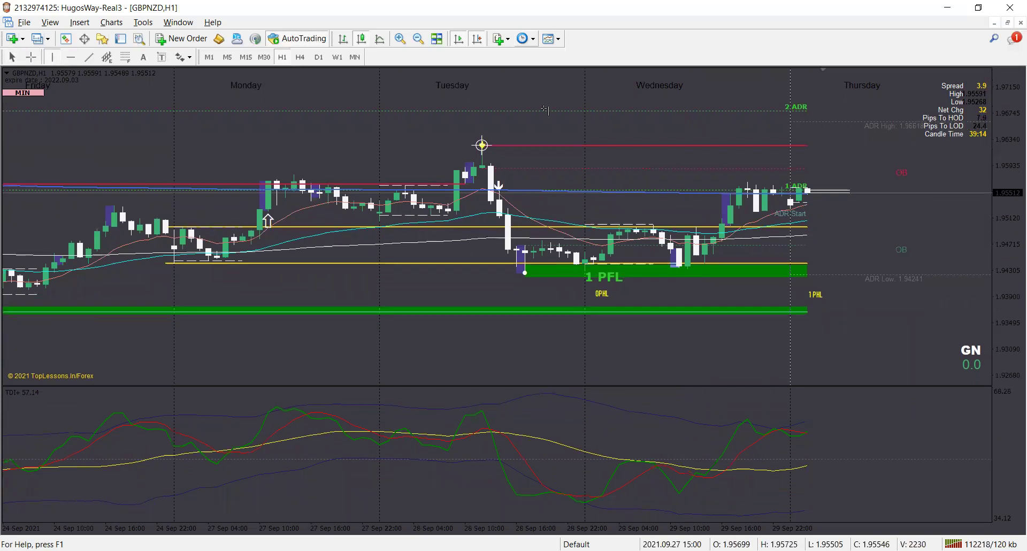
left_click(705, 249)
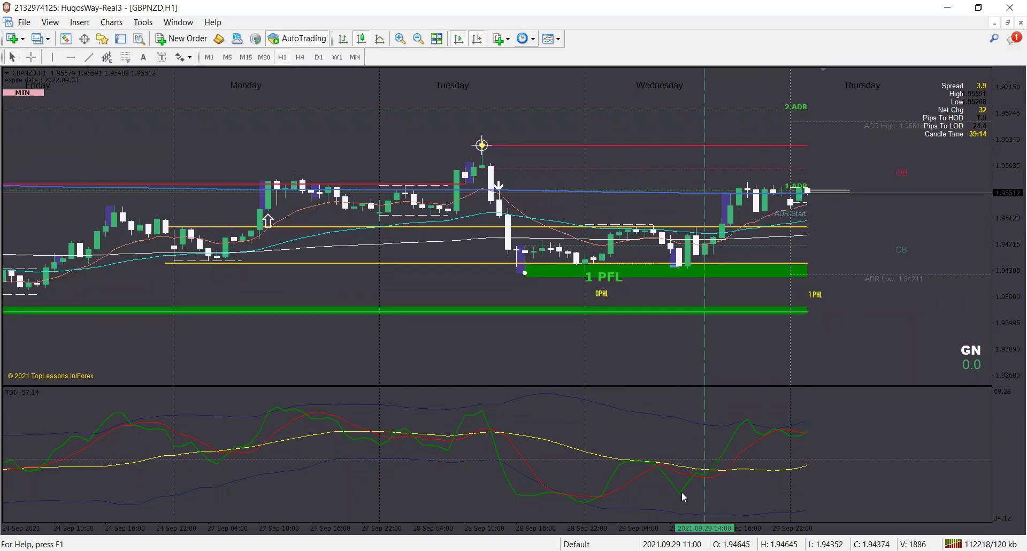
- Scroll the GBPNZD chart and zoom out to show candles from 20 Sep
mouse_move(678, 491)
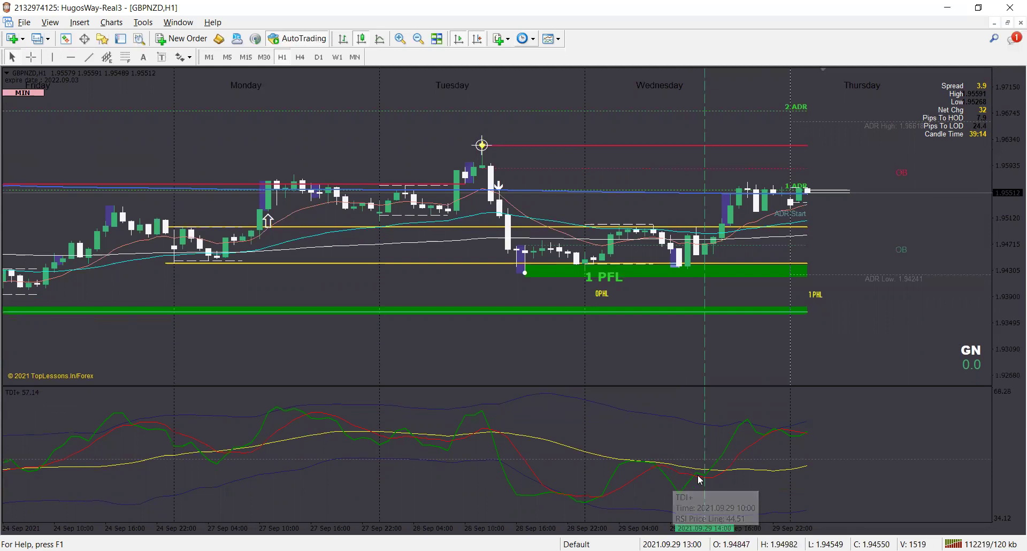
mouse_move(727, 255)
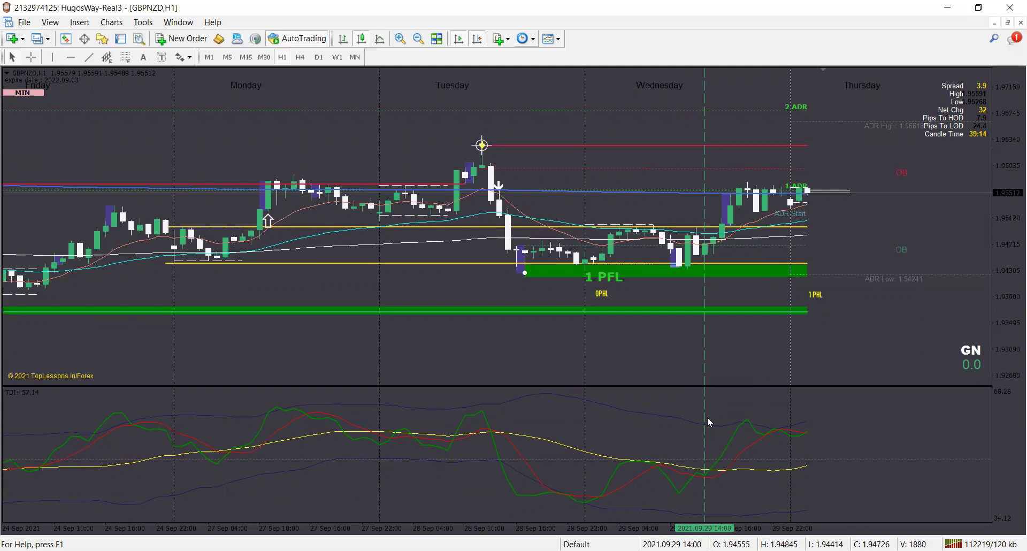
scroll(706, 411, "up", 2)
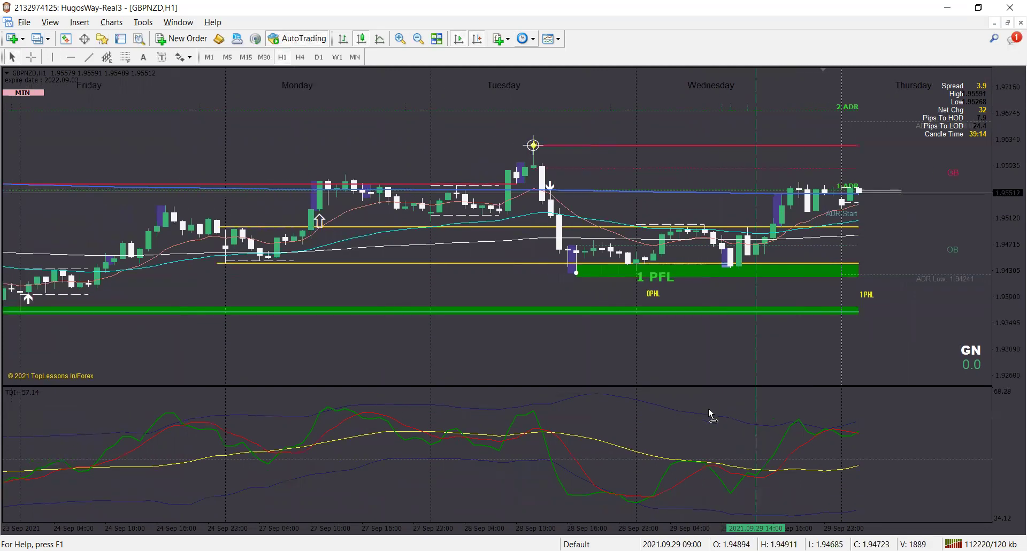
scroll(756, 89, "down", 1)
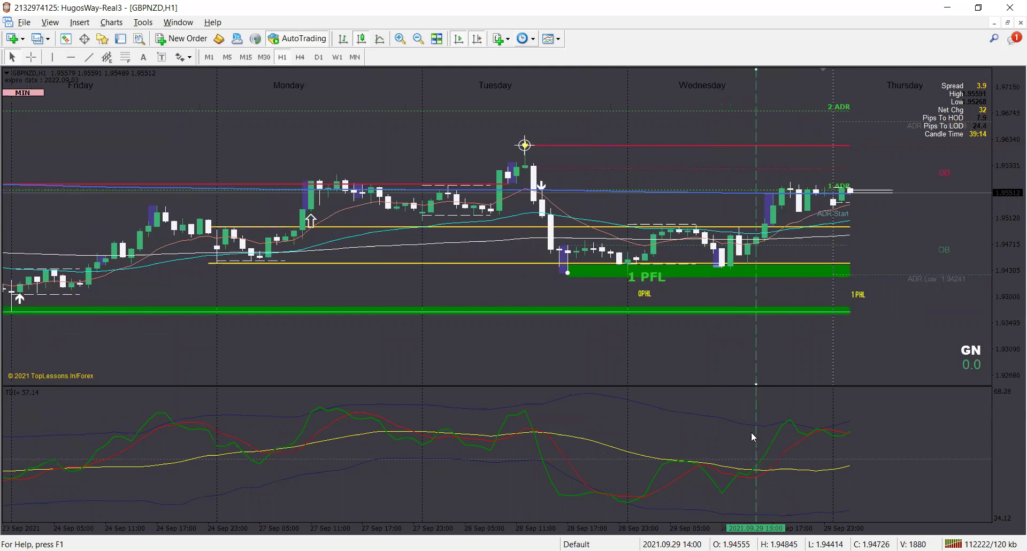
scroll(751, 431, "down", 3)
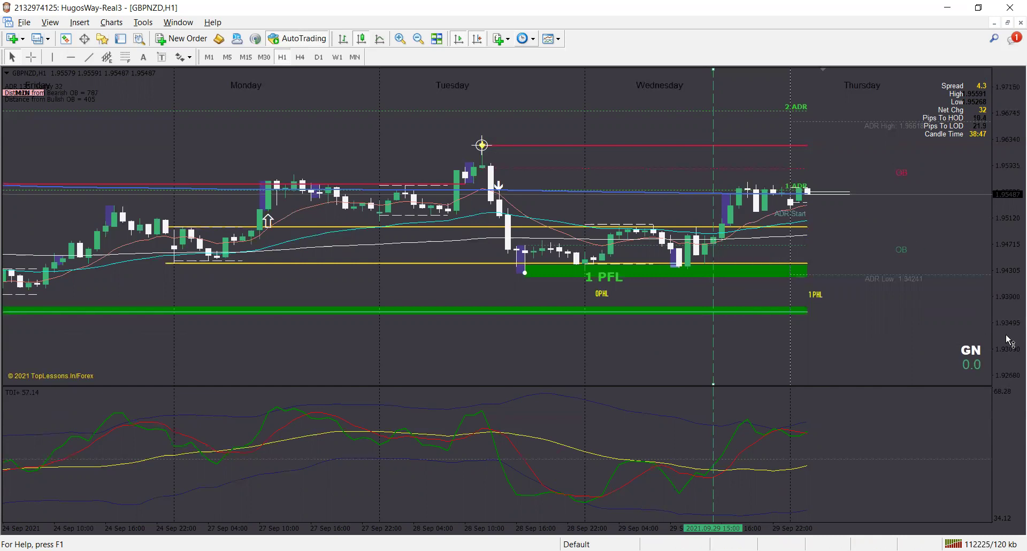
left_click(418, 42)
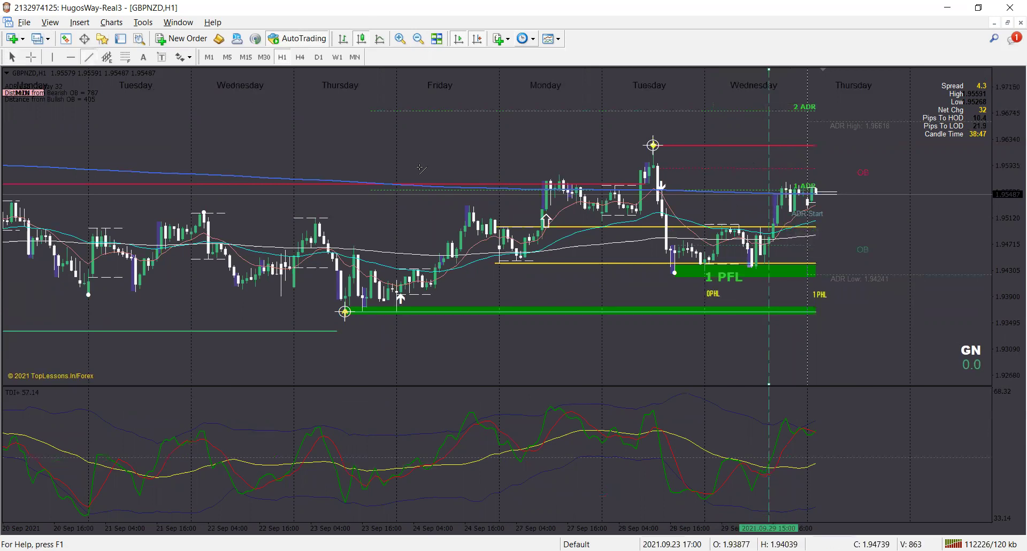
- Draw two short yellow trendlines by the recent candles and over Wednesday's rally, zoomed in from 24 Sep
left_click_drag(773, 250, 757, 236)
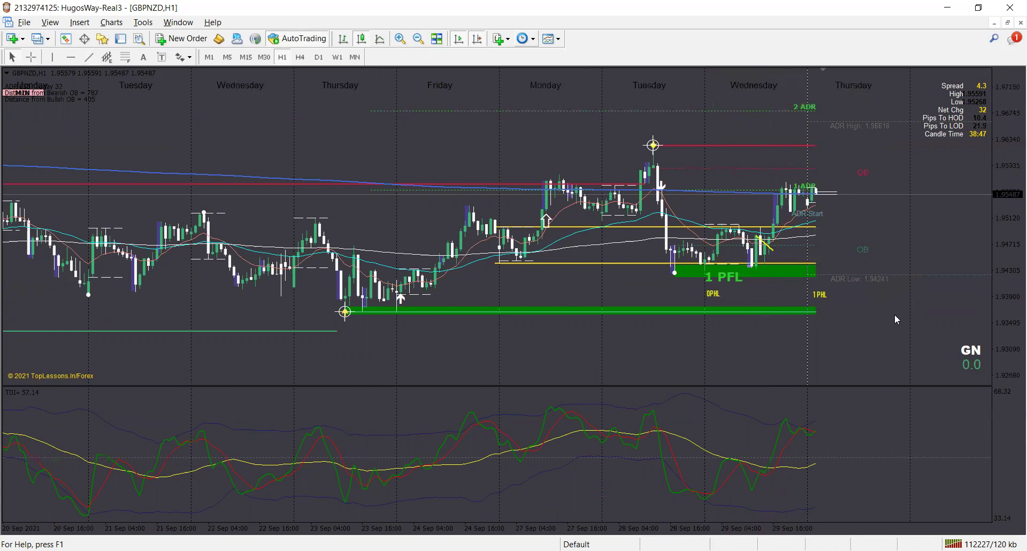
left_click_drag(1006, 287, 610, 182)
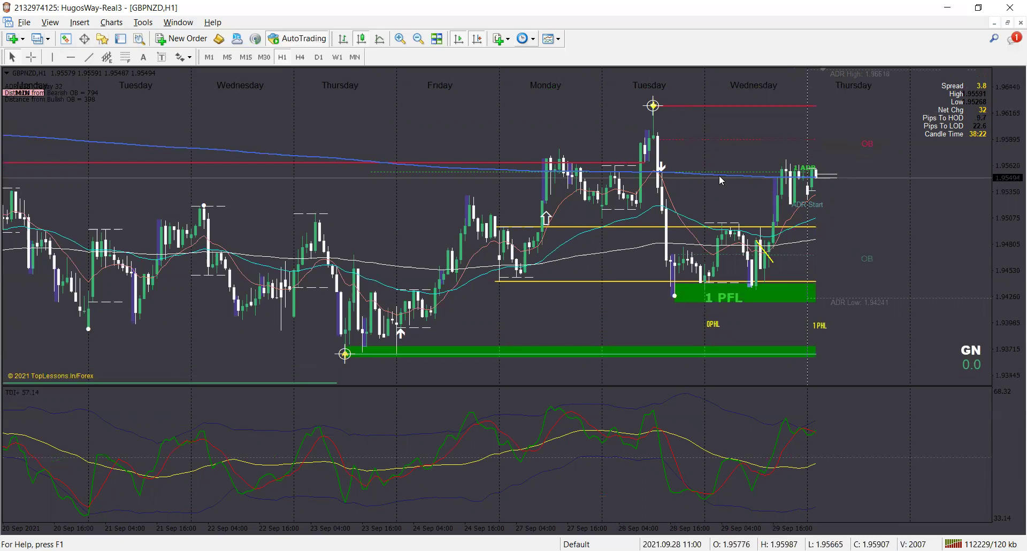
left_click(400, 41)
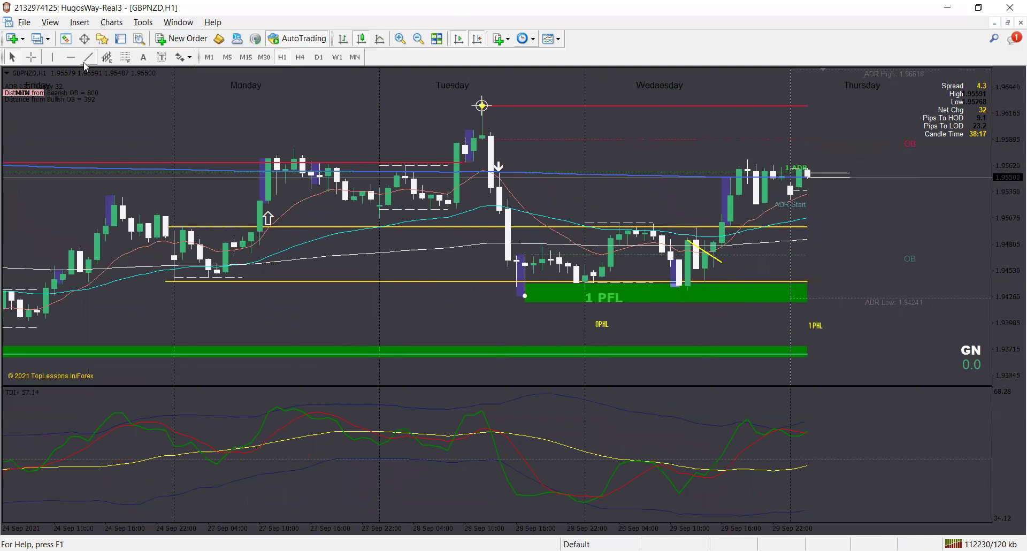
left_click_drag(747, 191, 723, 167)
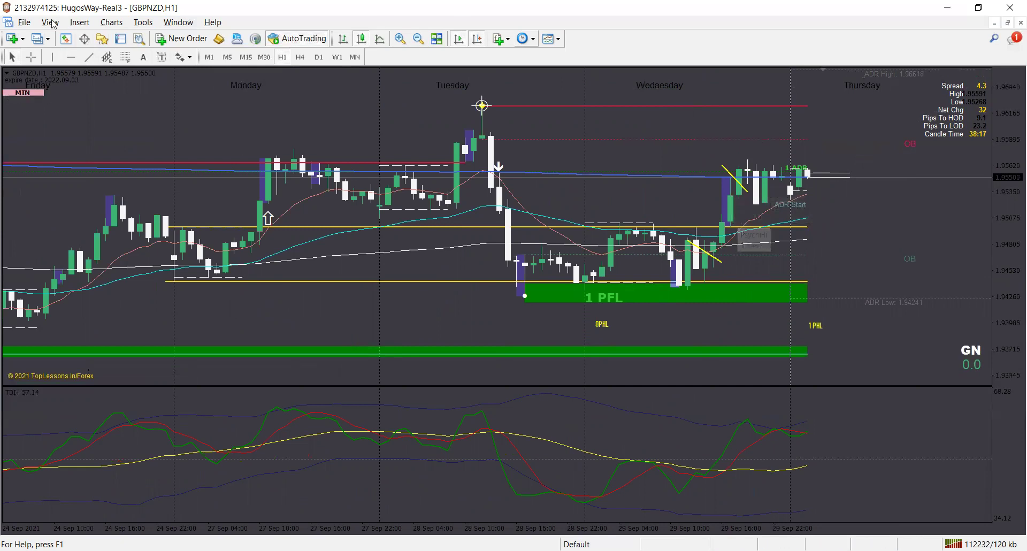
- Measure the distance up to the latest candles with the crosshair, then zoom out to 20 Sep
left_click(33, 57)
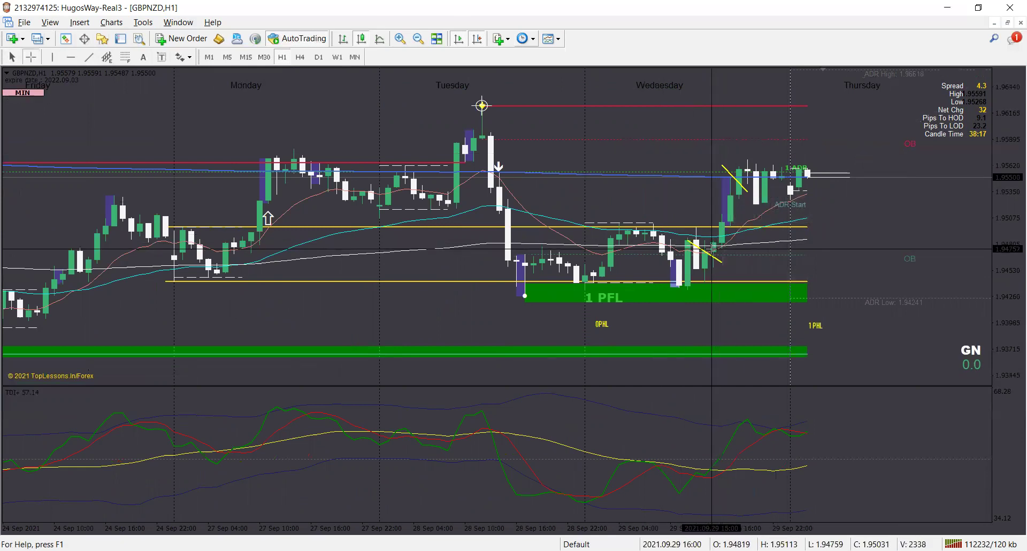
left_click_drag(709, 253, 730, 180)
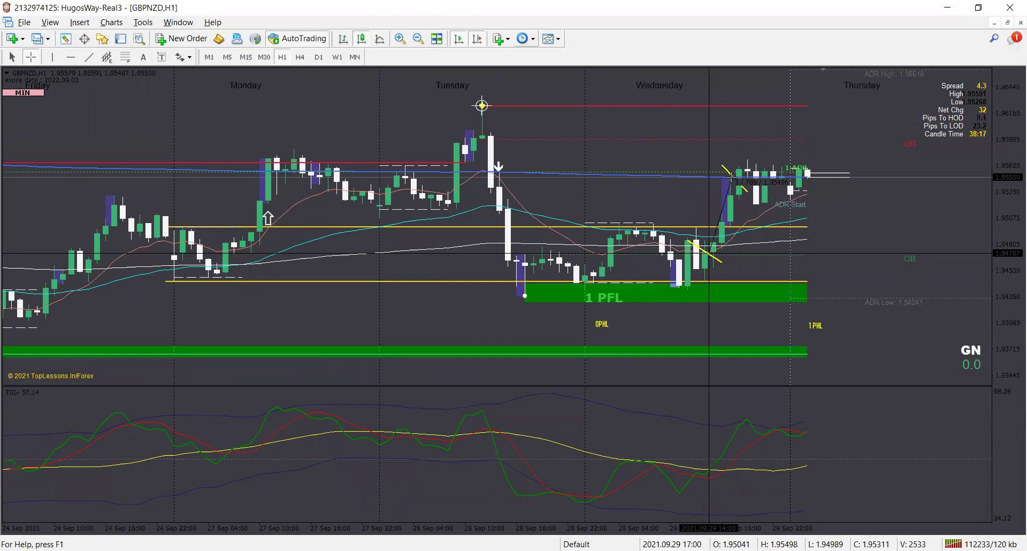
left_click_drag(731, 177, 730, 176)
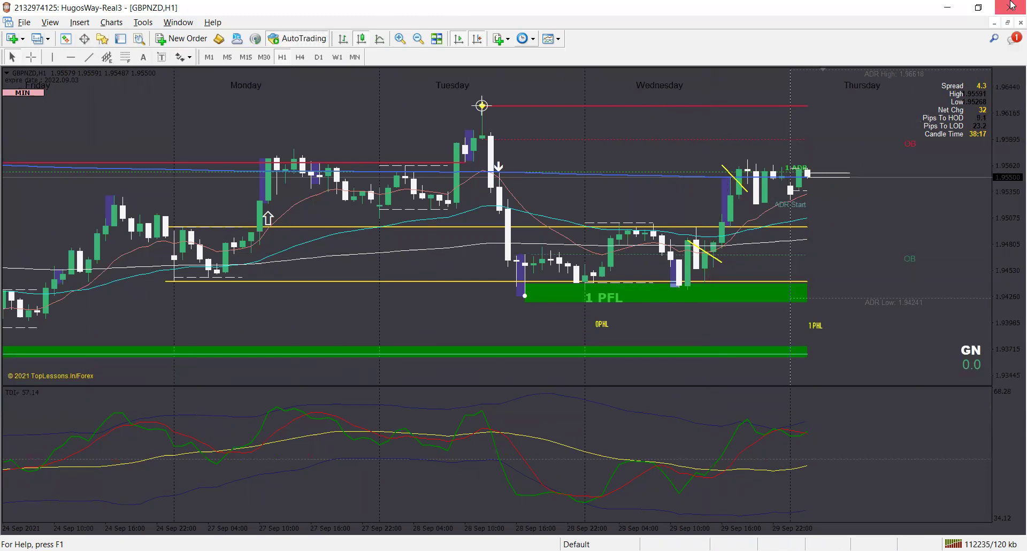
key("minus")
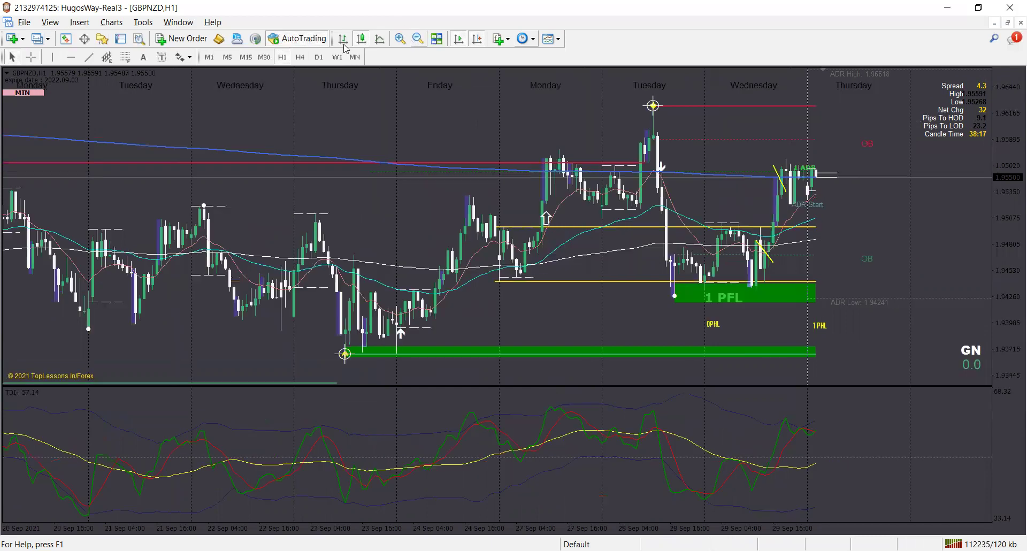
- Expand the G-Ca$h Da$h table, compress the price scale, and make the price chart taller than the TDI pane
left_click(6, 95)
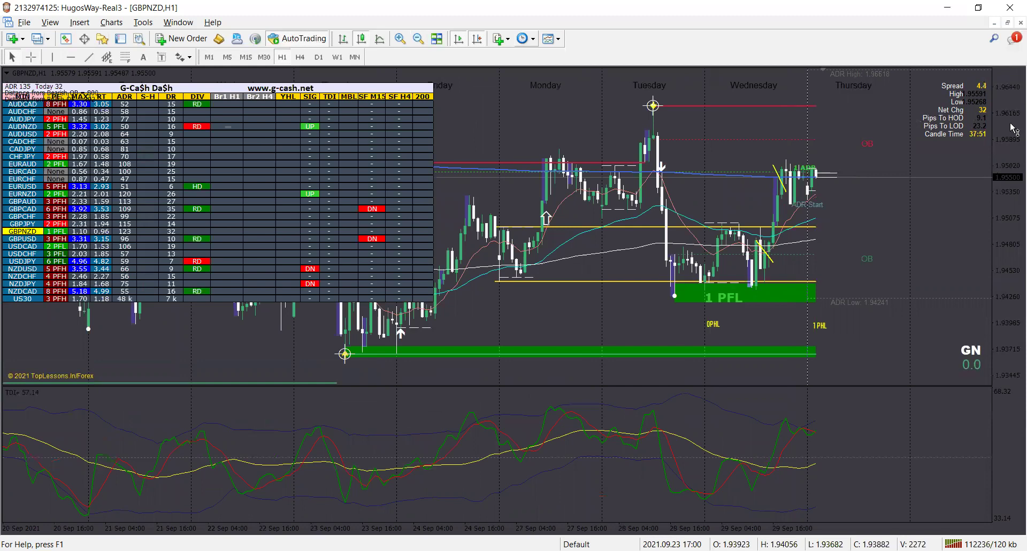
left_click_drag(1013, 128, 1013, 213)
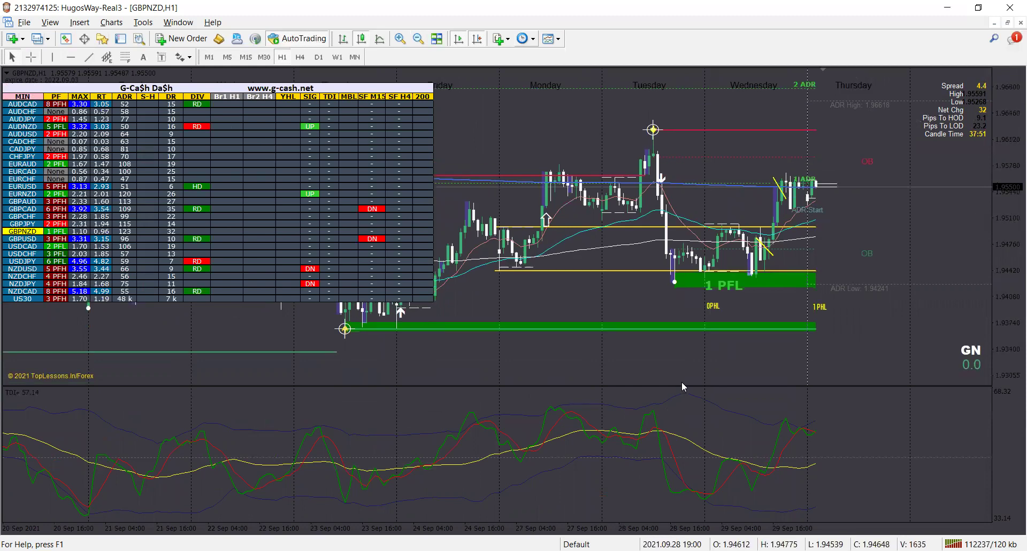
left_click_drag(683, 385, 683, 446)
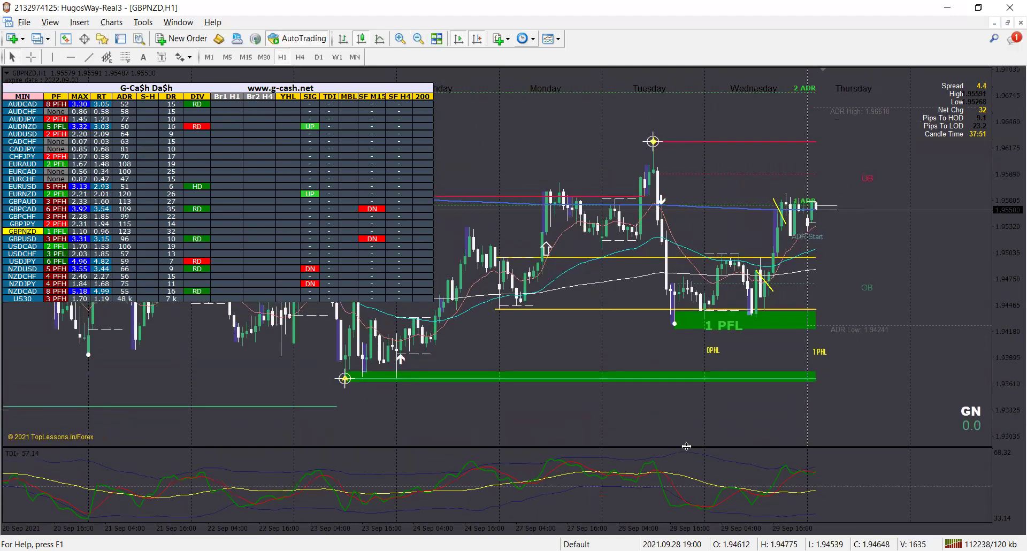